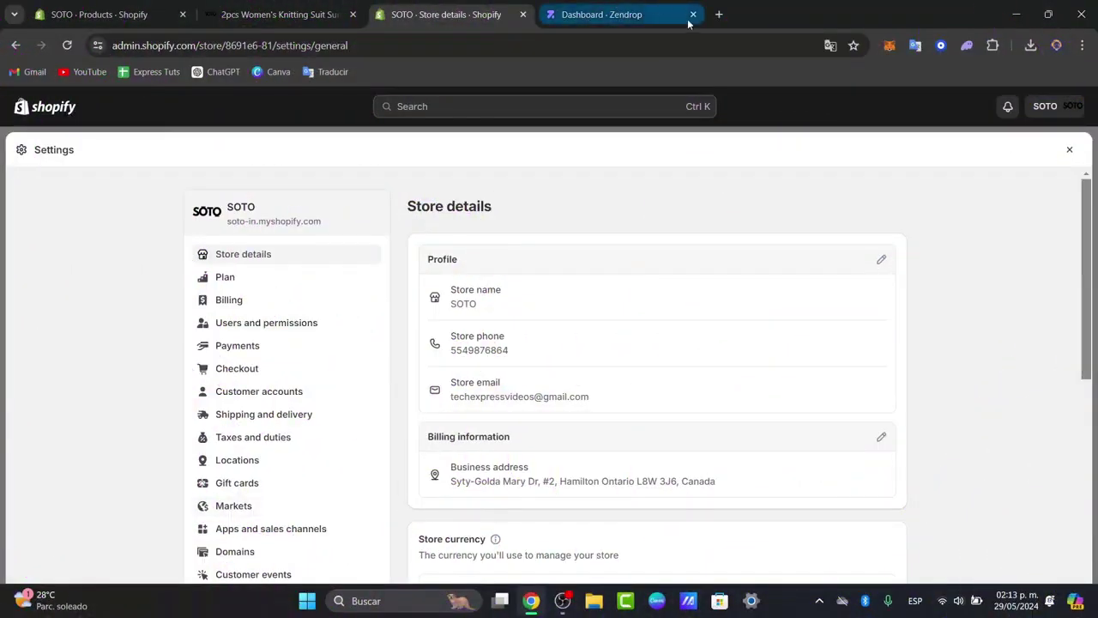
- Close the Zendrop tab and the store settings
click(688, 24)
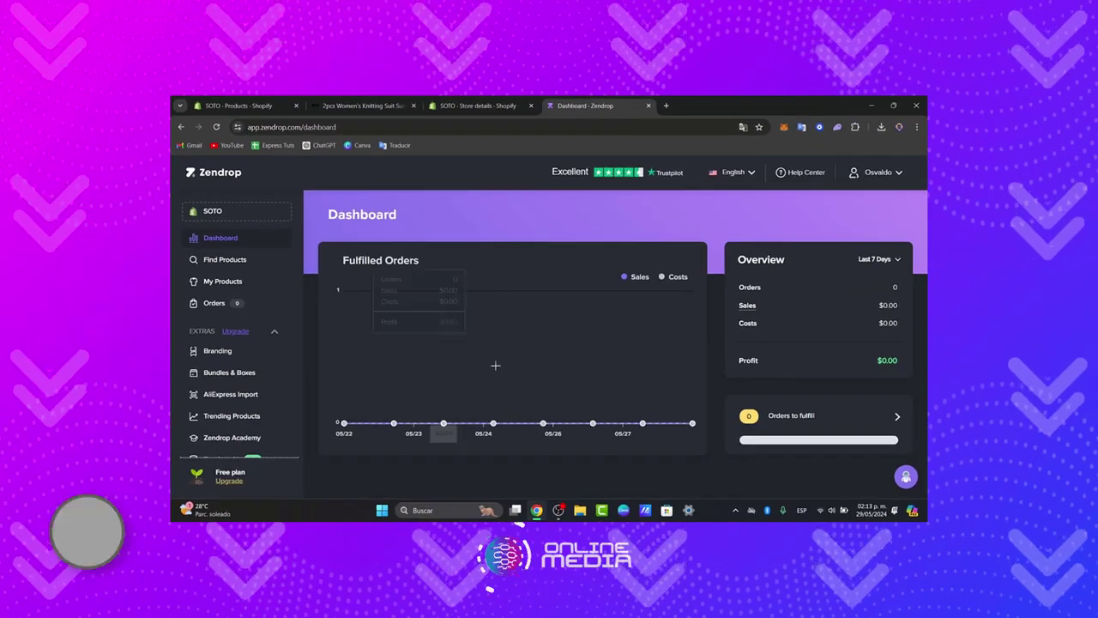
key(ctrl+w)
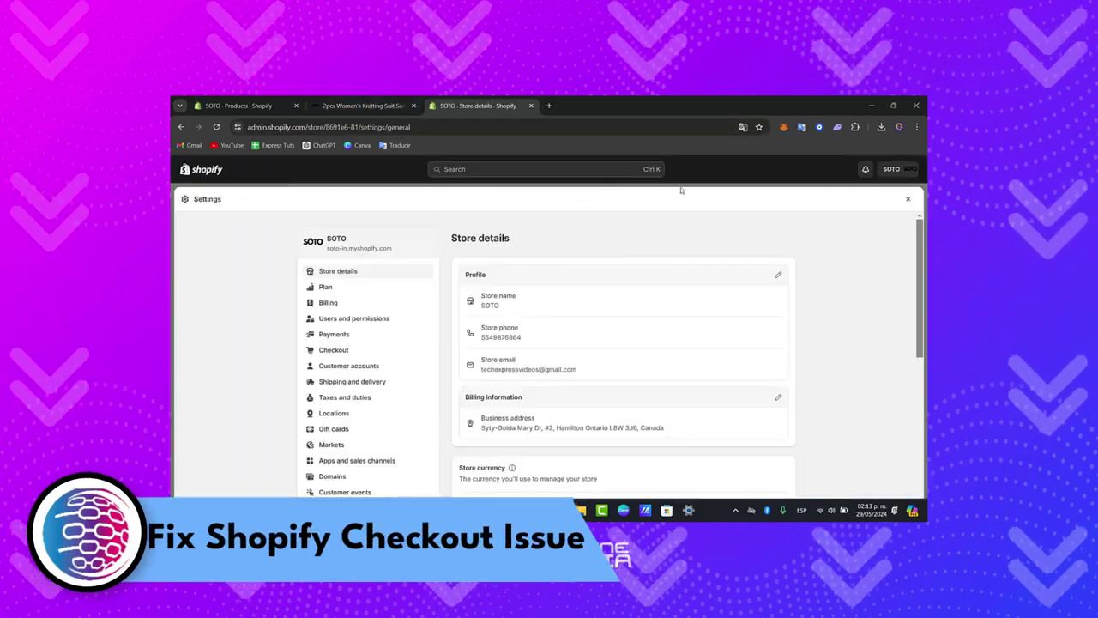
click(908, 202)
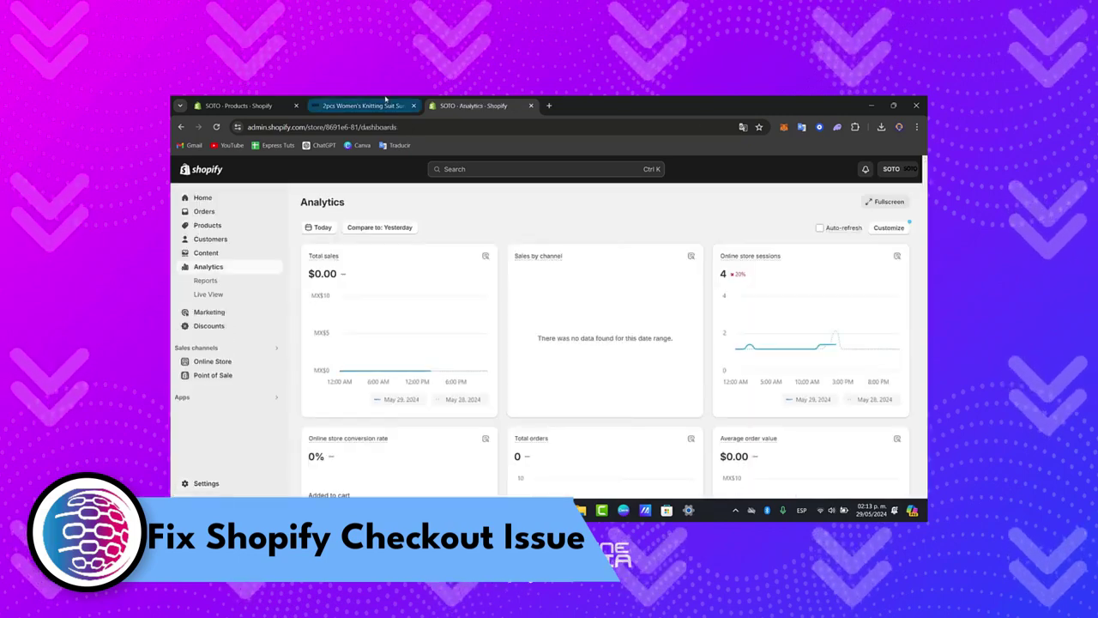
- Scroll through the live product page, then return to the Analytics dashboard
click(384, 106)
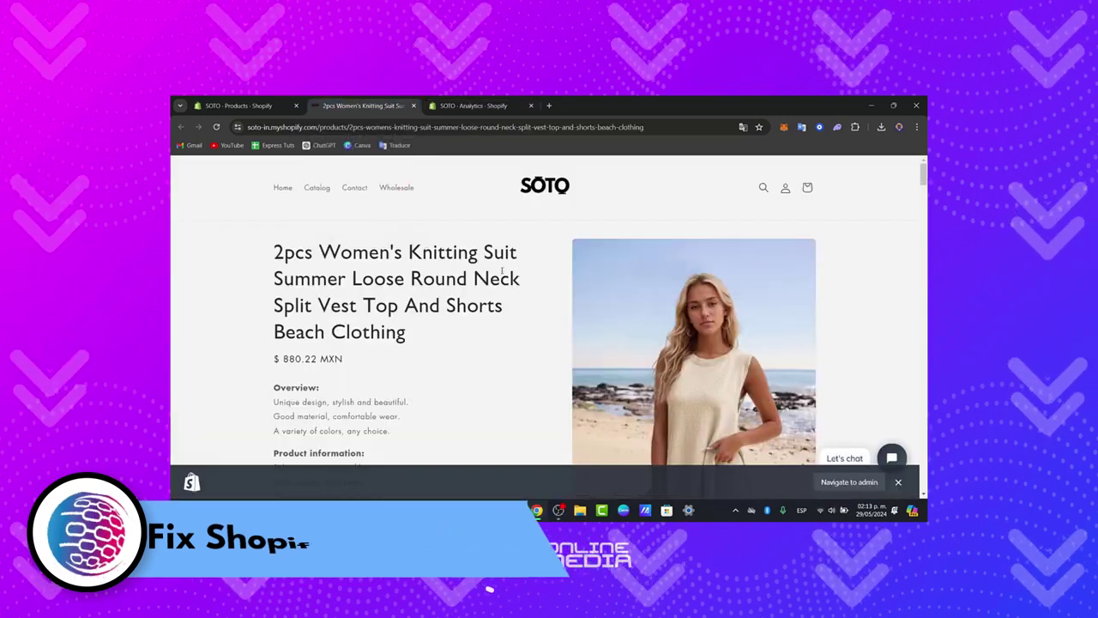
scroll(905, 469, down, 2)
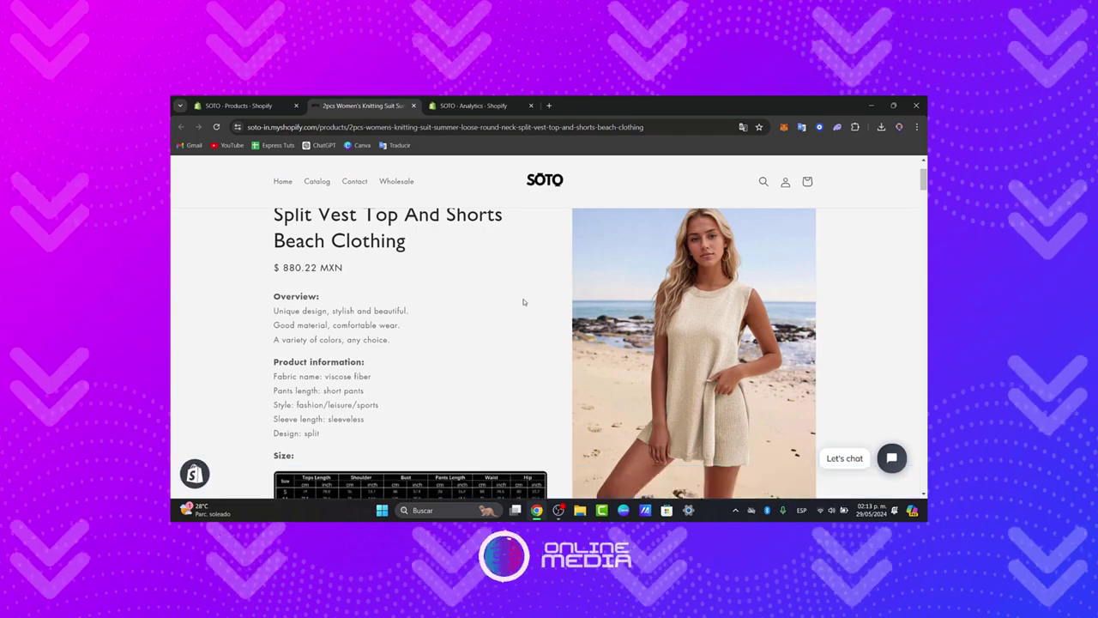
scroll(522, 302, down, 5)
scroll(525, 301, down, 4)
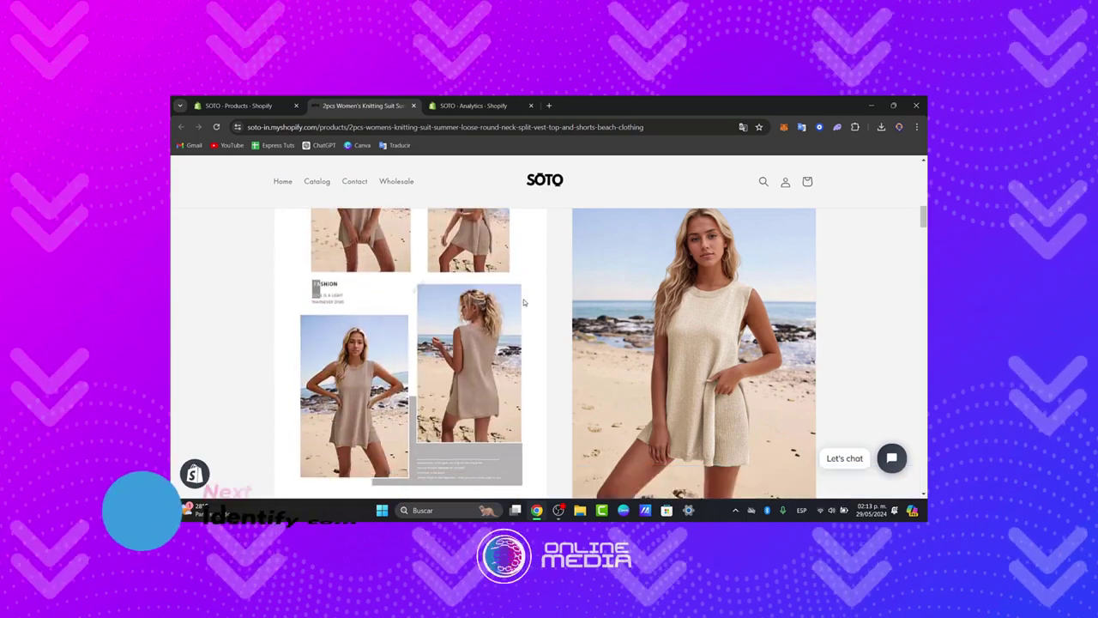
scroll(525, 301, up, 4)
scroll(525, 301, up, 8)
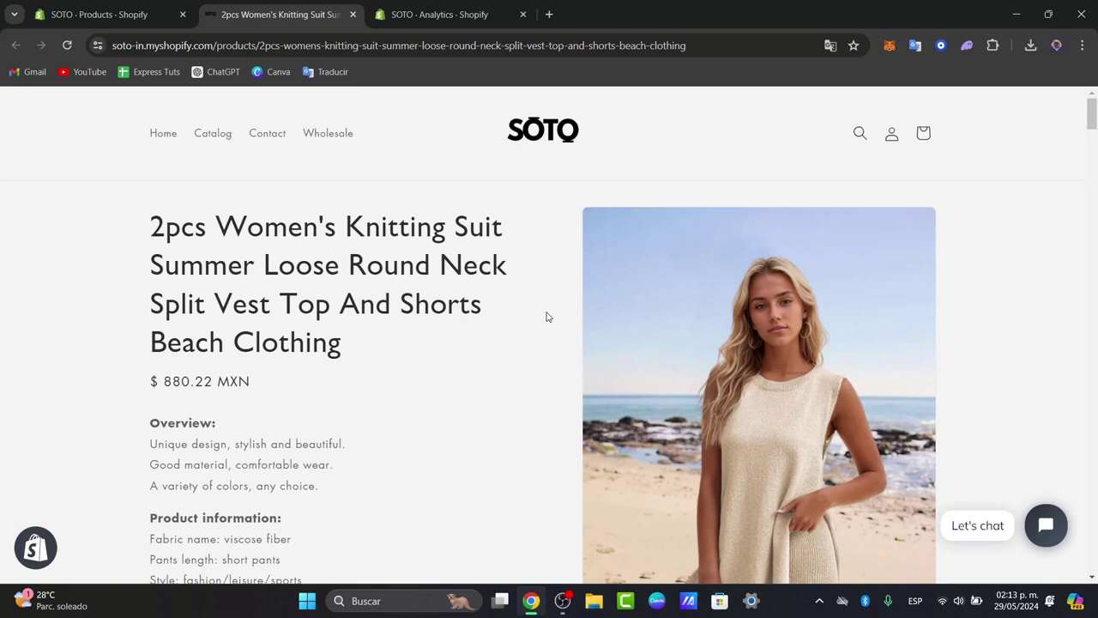
click(423, 16)
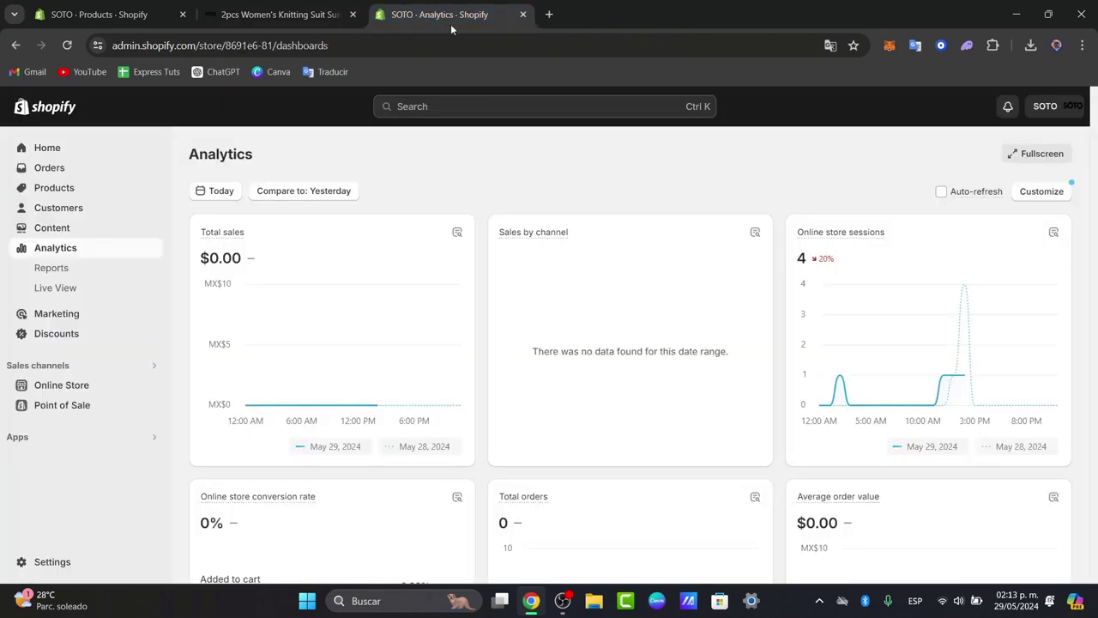
- Go to Home, close the product page tab, and open Orders
click(47, 147)
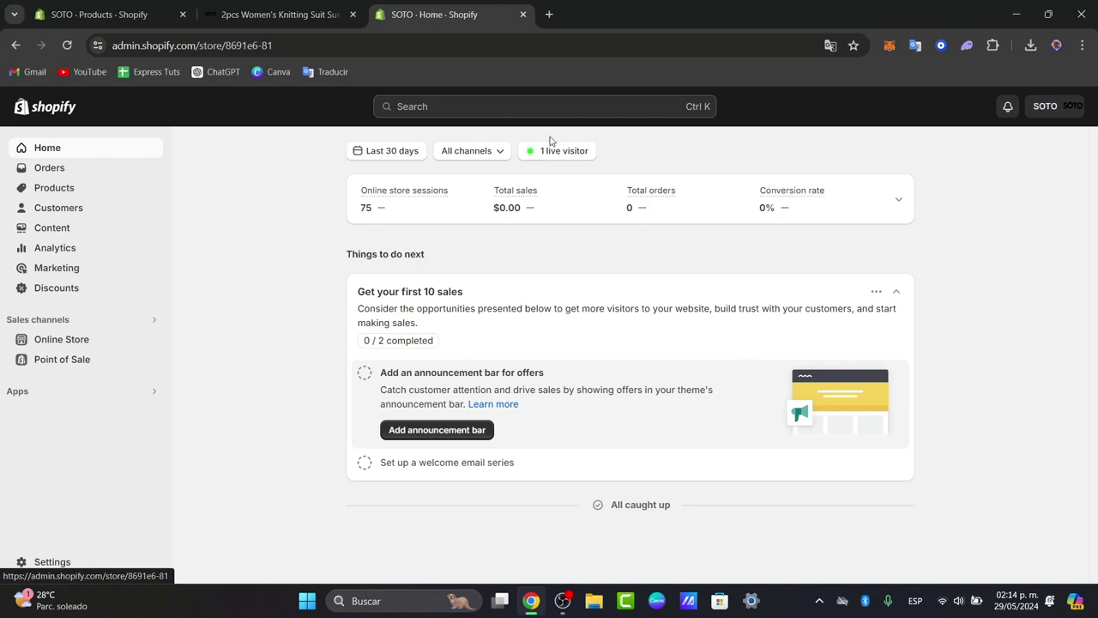
click(353, 14)
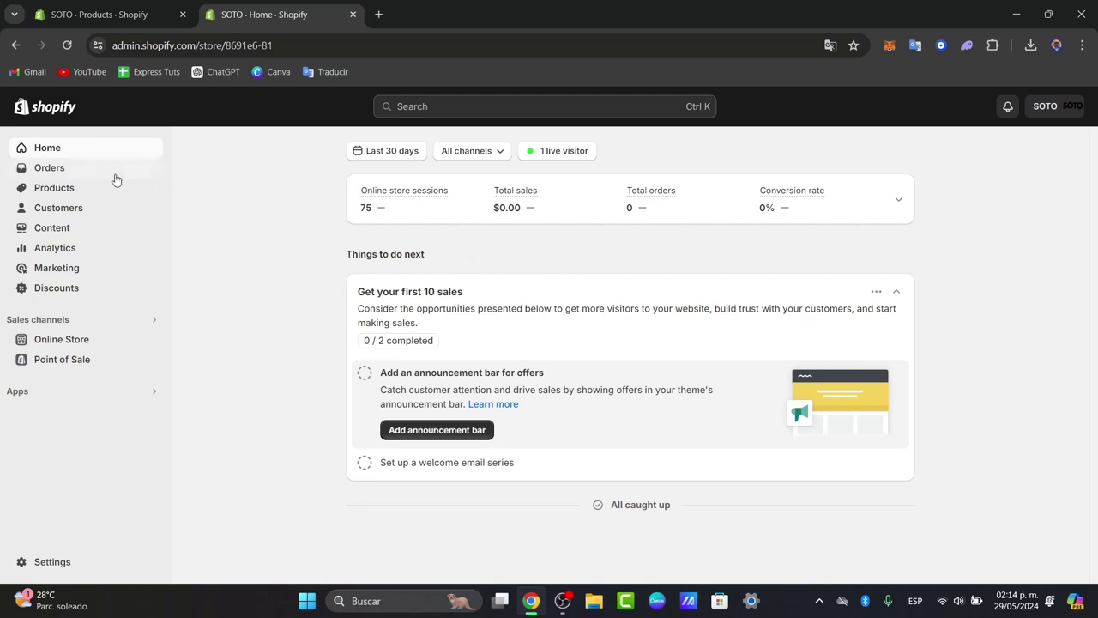
click(83, 171)
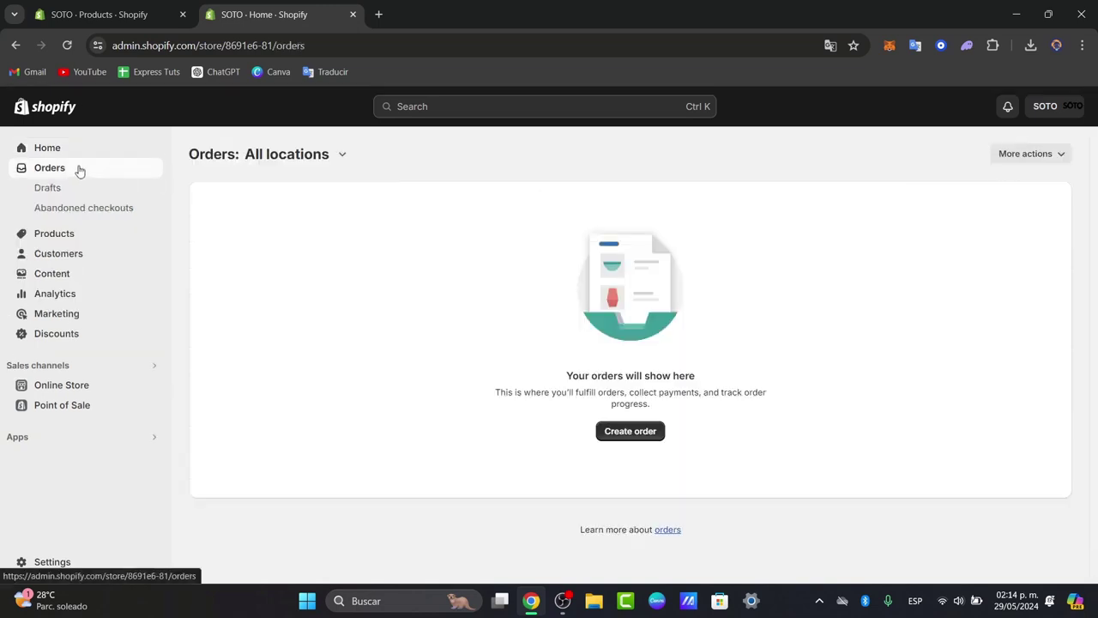
- Show the analytics bar above the orders list and advance through its metrics
click(1060, 157)
click(1065, 184)
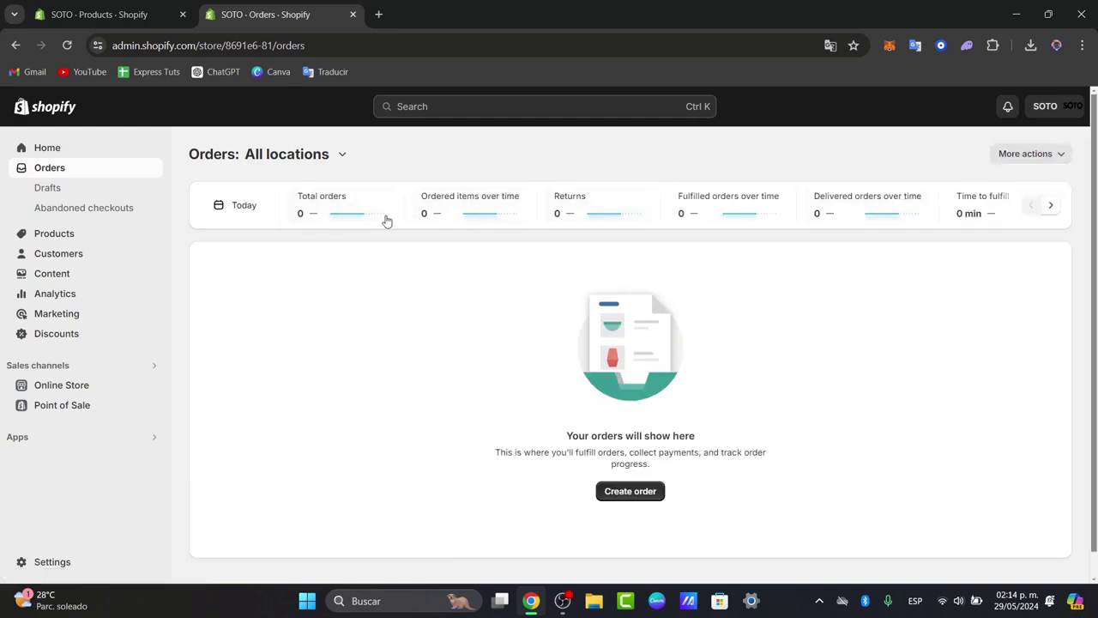
click(1052, 207)
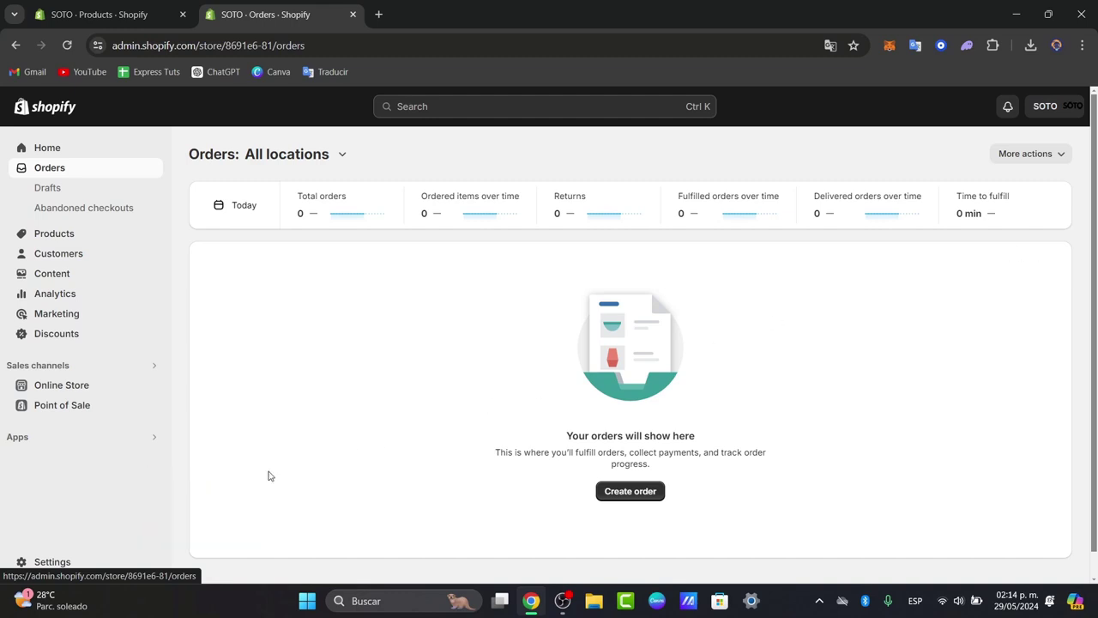
- Inspect the PayPal Express Checkout setup in Payments settings, then return to the payments overview
click(57, 568)
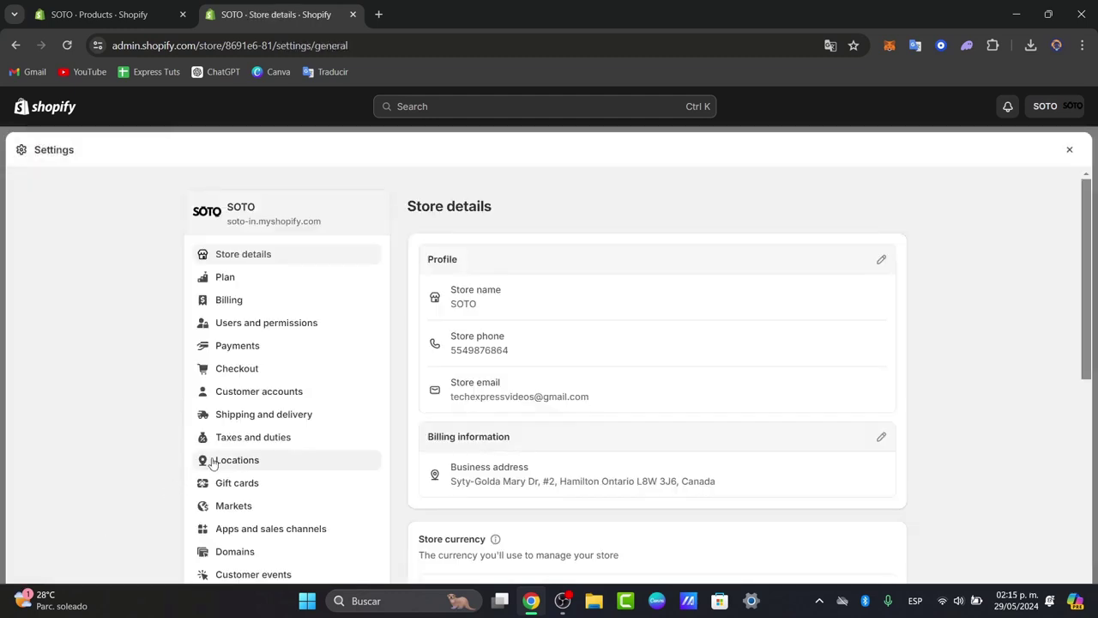
click(264, 350)
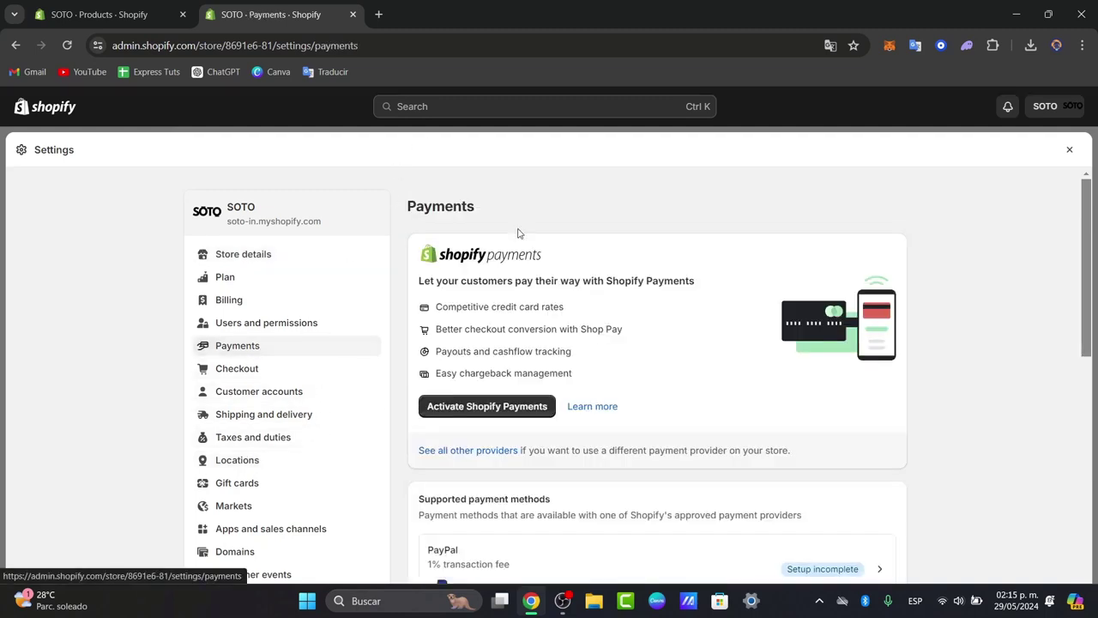
drag(518, 233, 567, 265)
scroll(675, 300, down, 2)
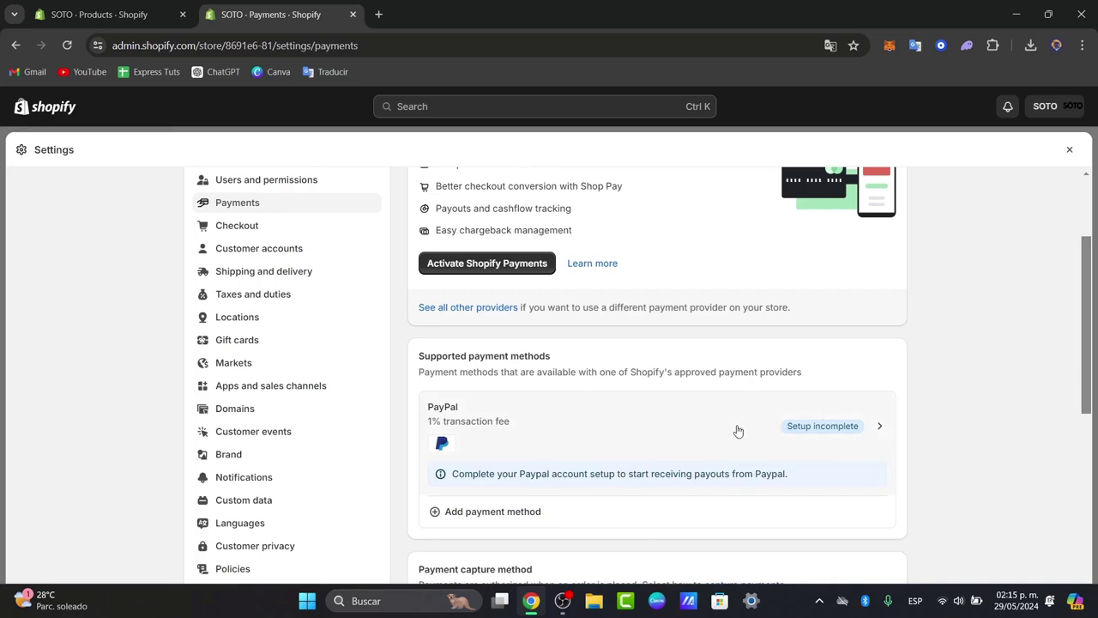
click(738, 431)
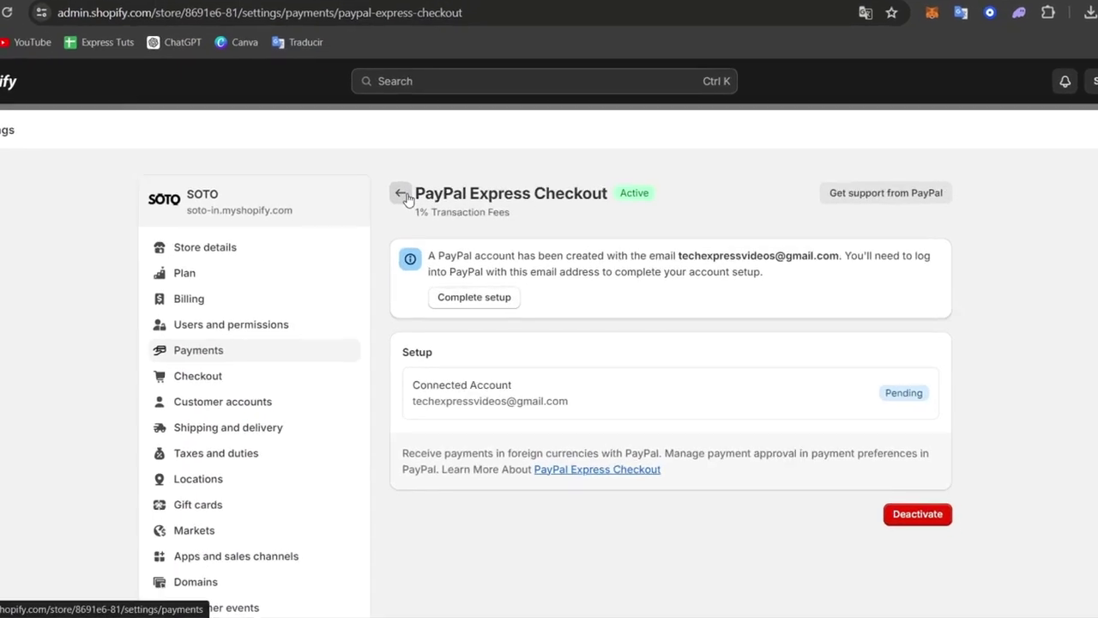
click(393, 187)
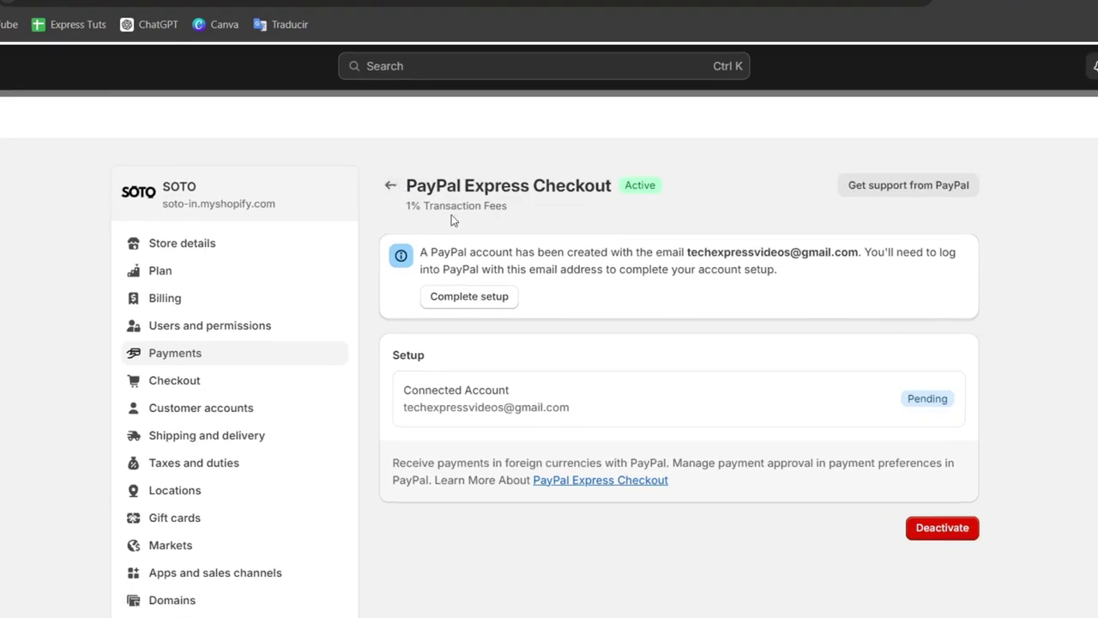
scroll(665, 385, down, 10)
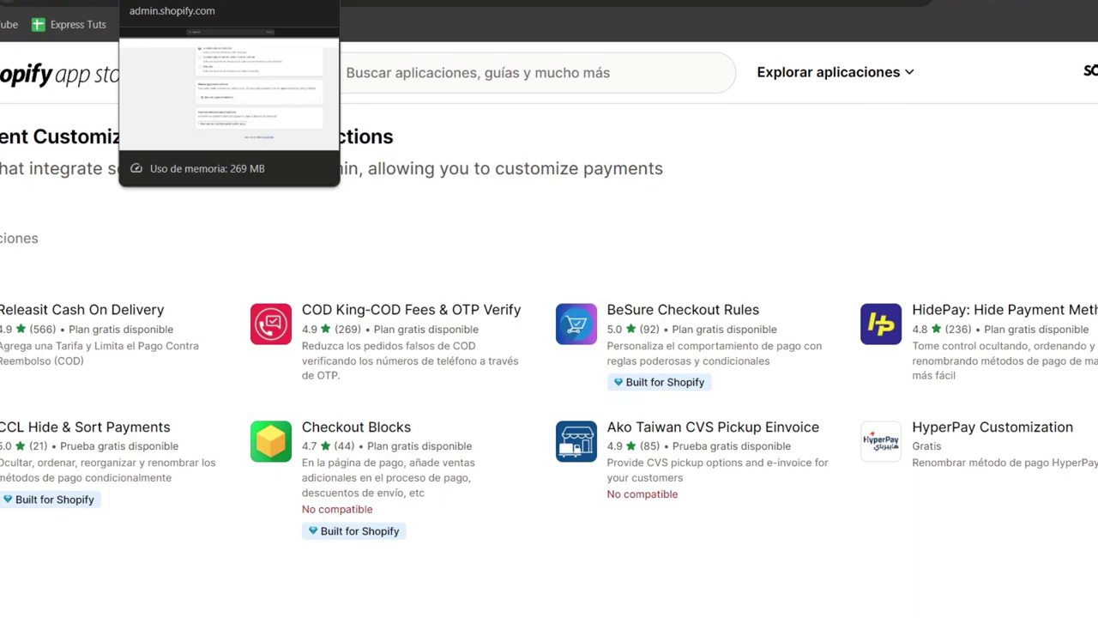
- Run a web search for 'strip', then scroll back to the top of Payments settings
click(455, 4)
text(strip)
key(Return)
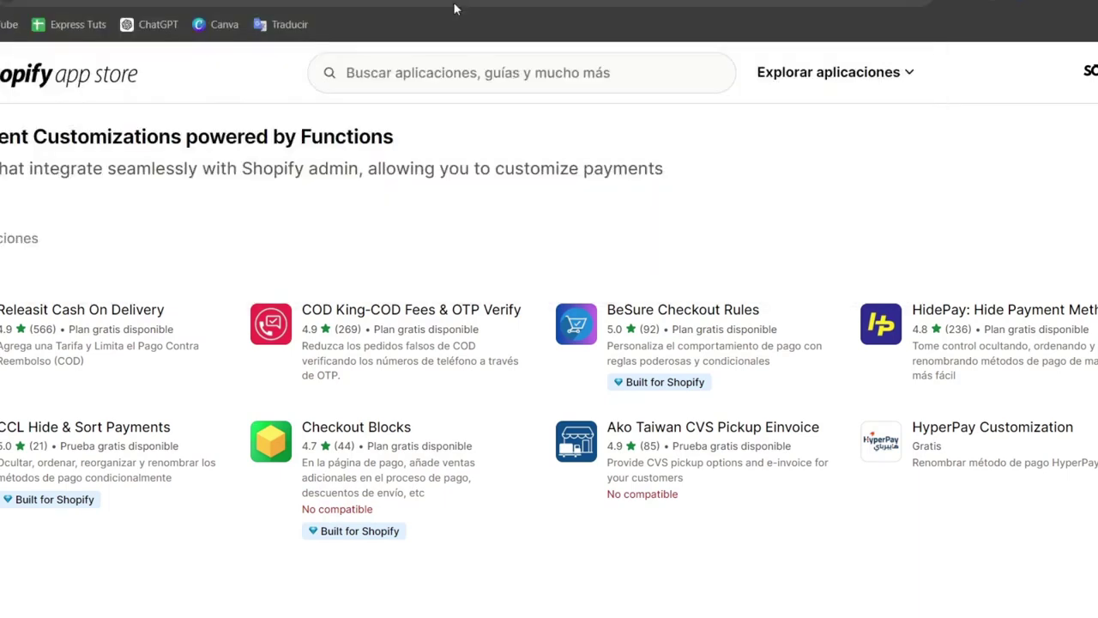
scroll(189, 309, down, 3)
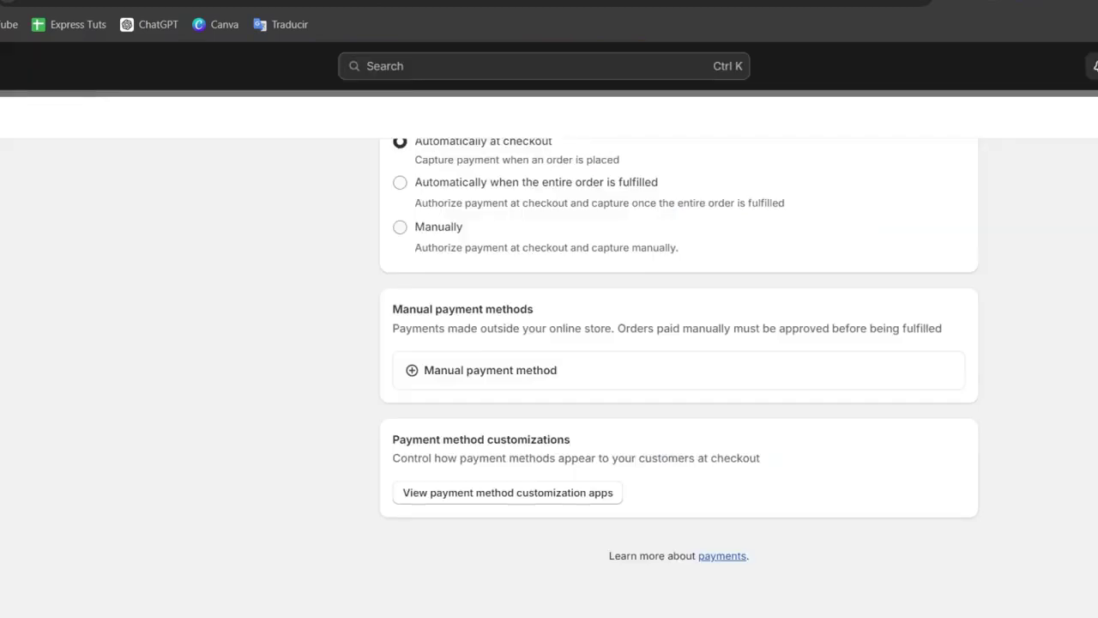
scroll(494, 370, up, 5)
scroll(493, 370, up, 3)
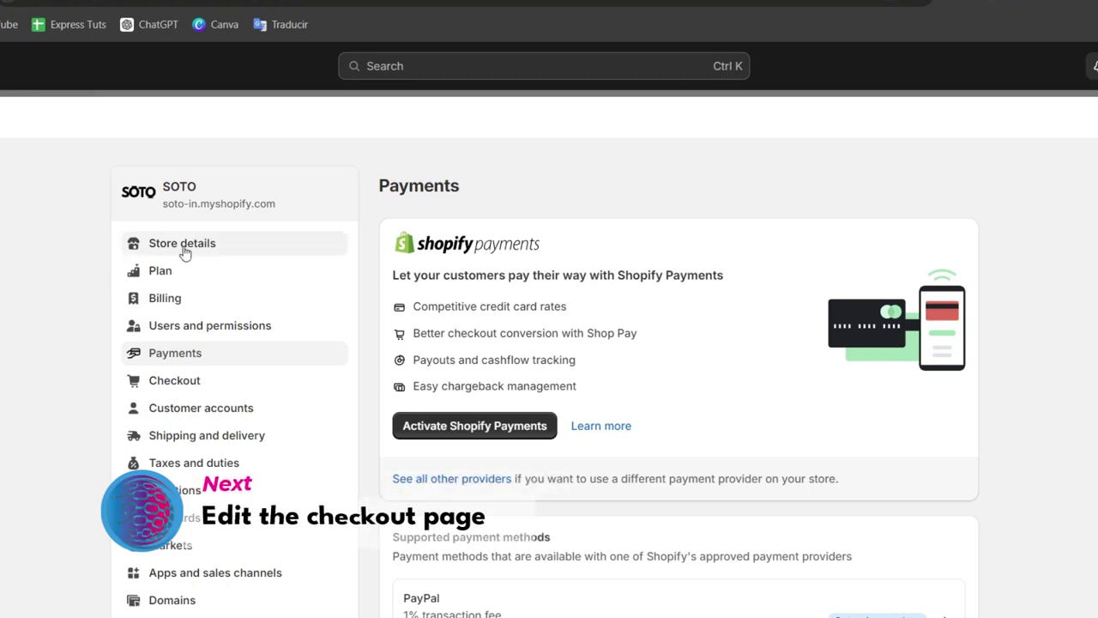
- Open Checkout settings and start customizing the live SOTO checkout configuration
click(205, 384)
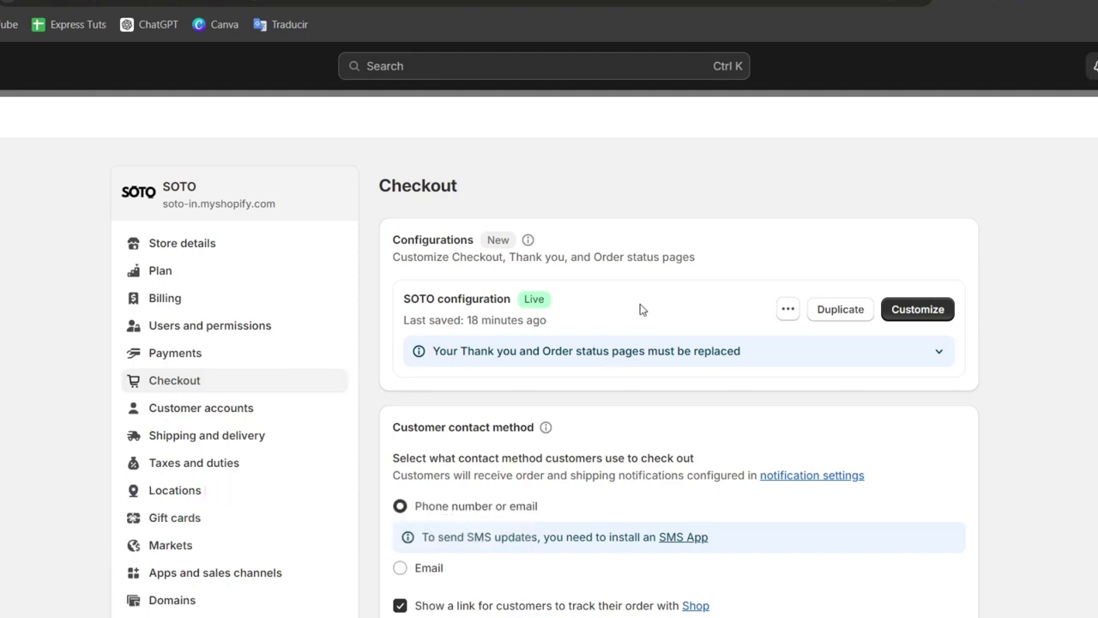
scroll(675, 324, down, 2)
scroll(674, 325, up, 2)
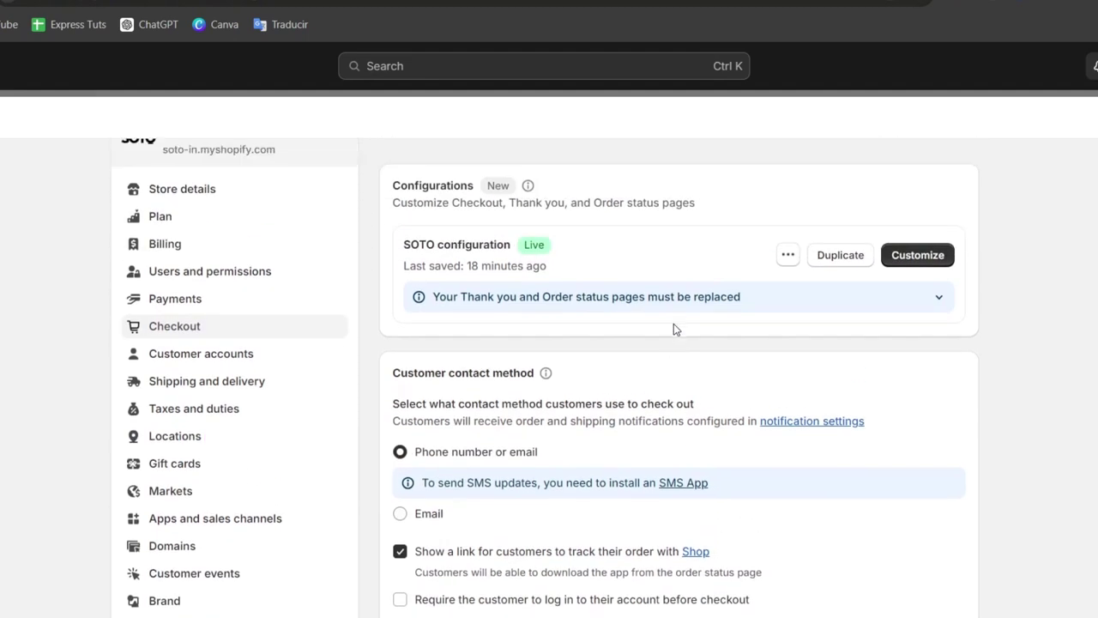
drag(415, 242, 751, 278)
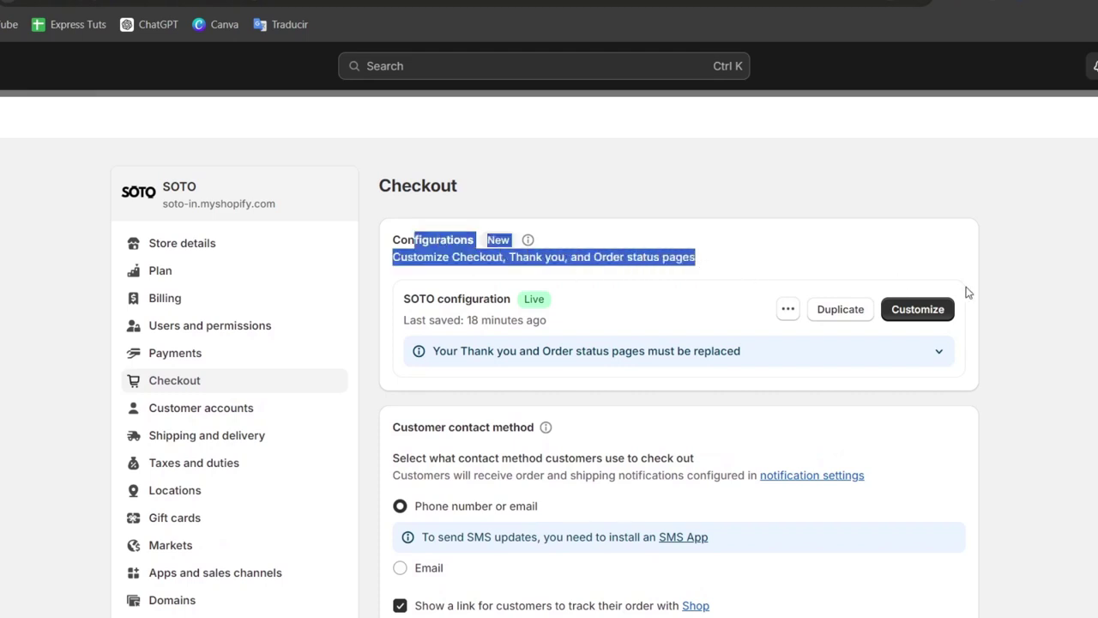
click(939, 314)
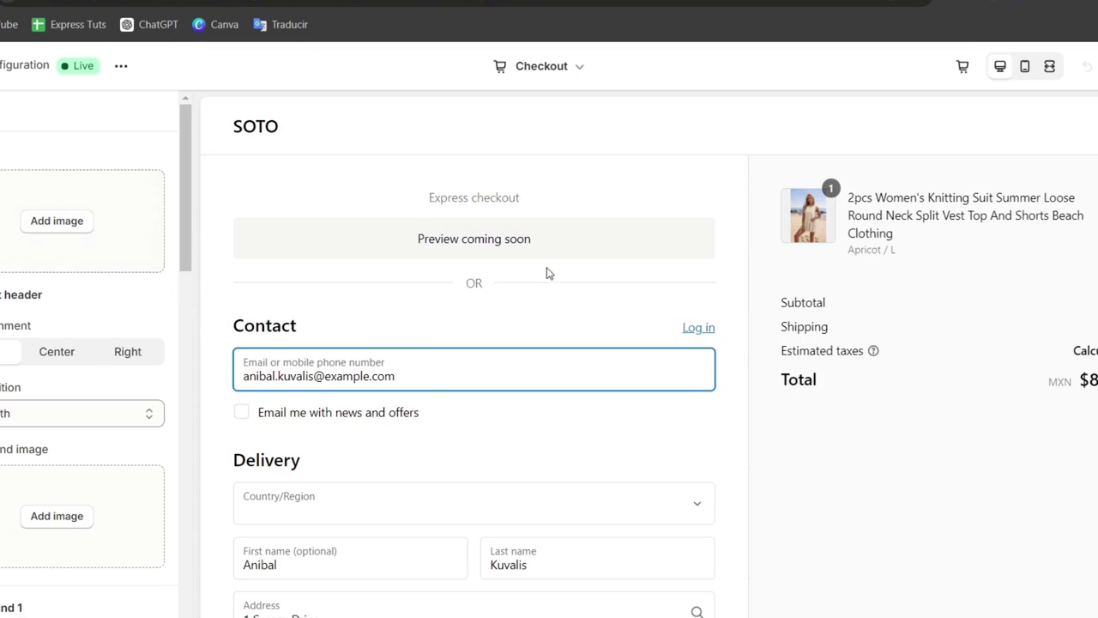
- Set steppify_1.png as the checkout header logo and preview the mobile layout
click(79, 225)
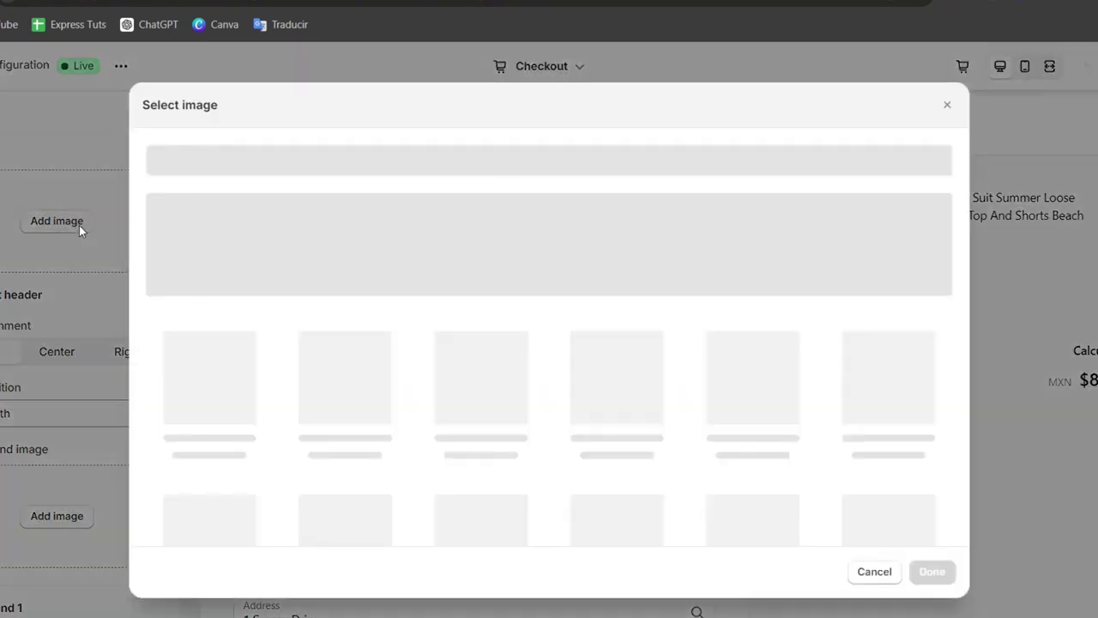
scroll(515, 412, down, 3)
scroll(523, 412, down, 5)
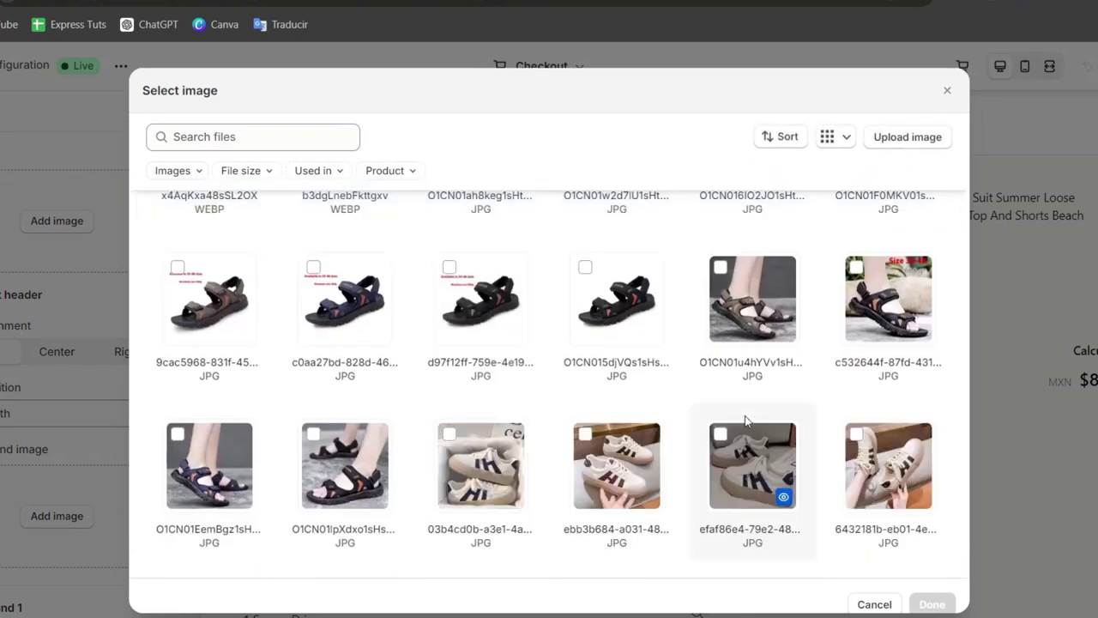
scroll(745, 420, down, 5)
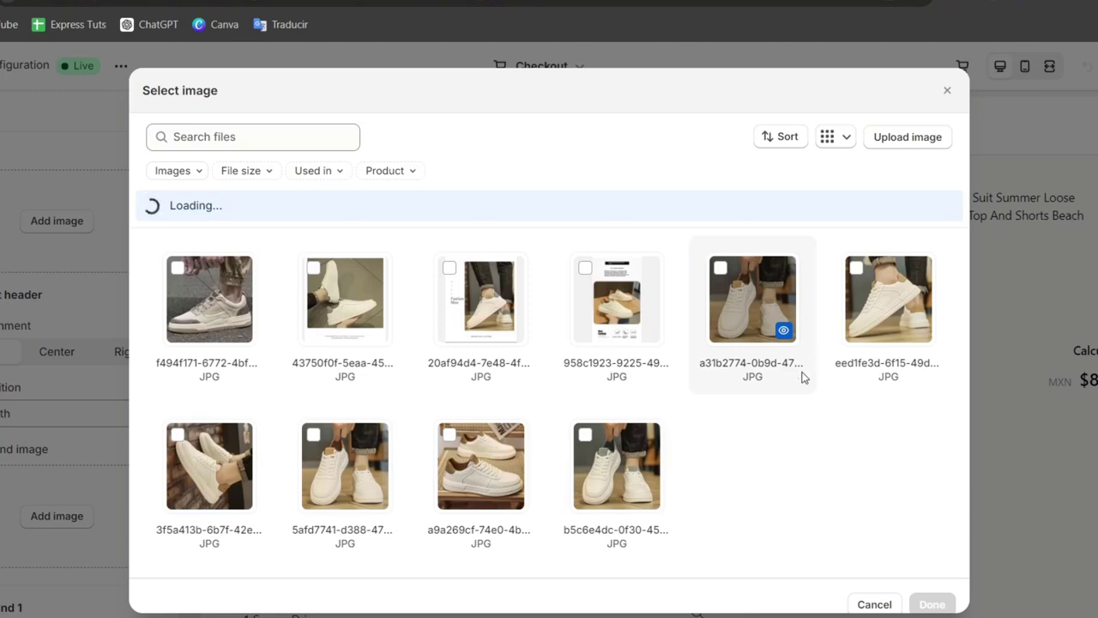
scroll(802, 377, down, 5)
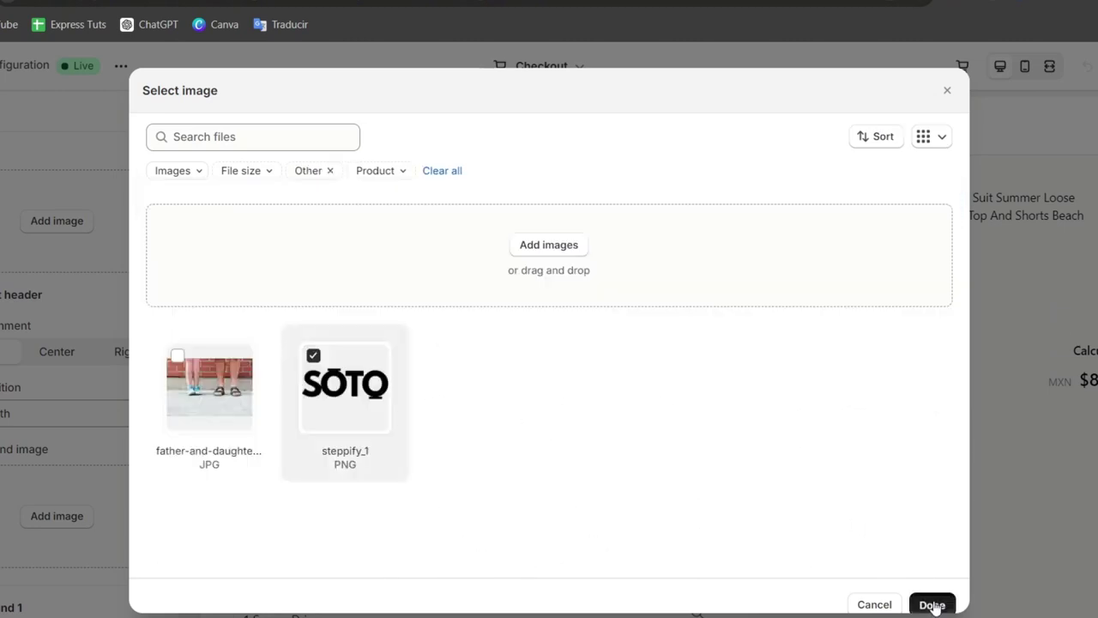
click(932, 605)
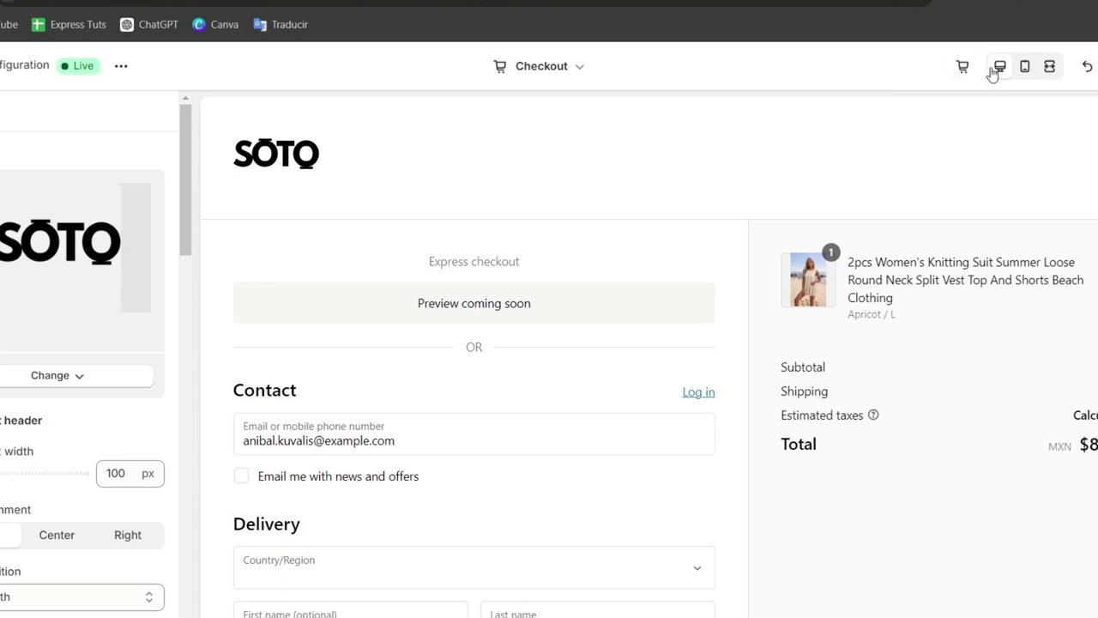
click(1028, 77)
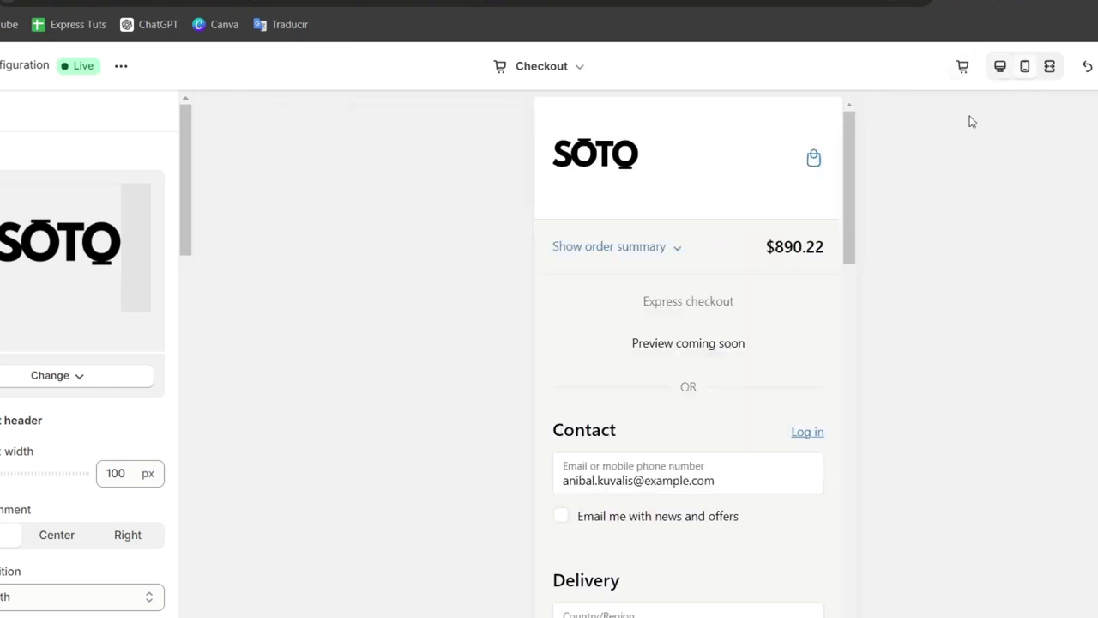
click(1004, 67)
click(1024, 68)
scroll(743, 296, down, 8)
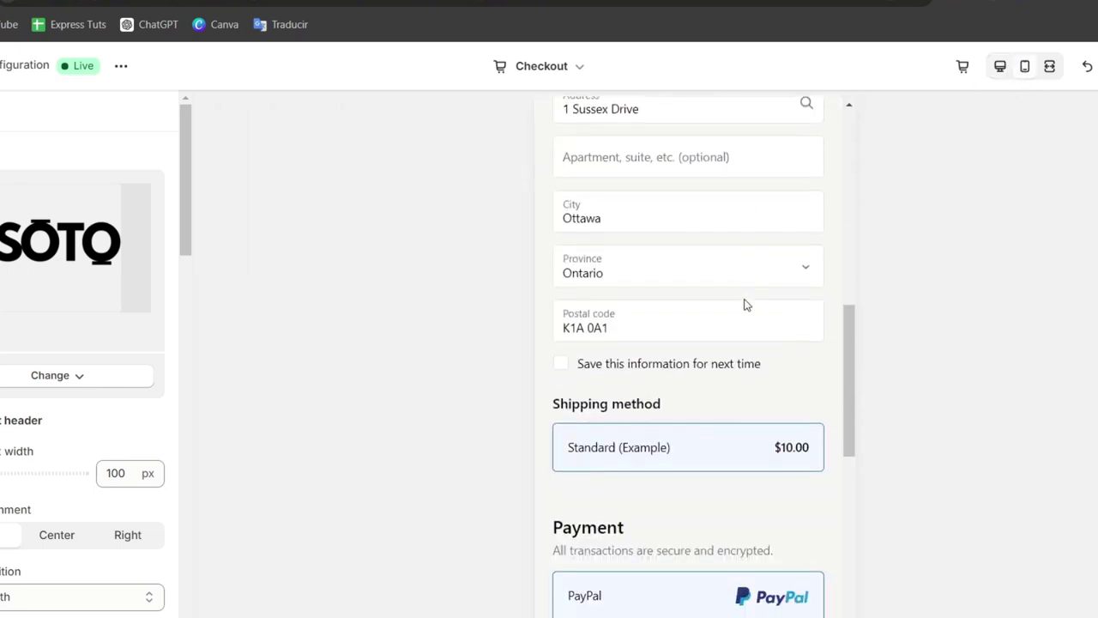
scroll(745, 305, down, 8)
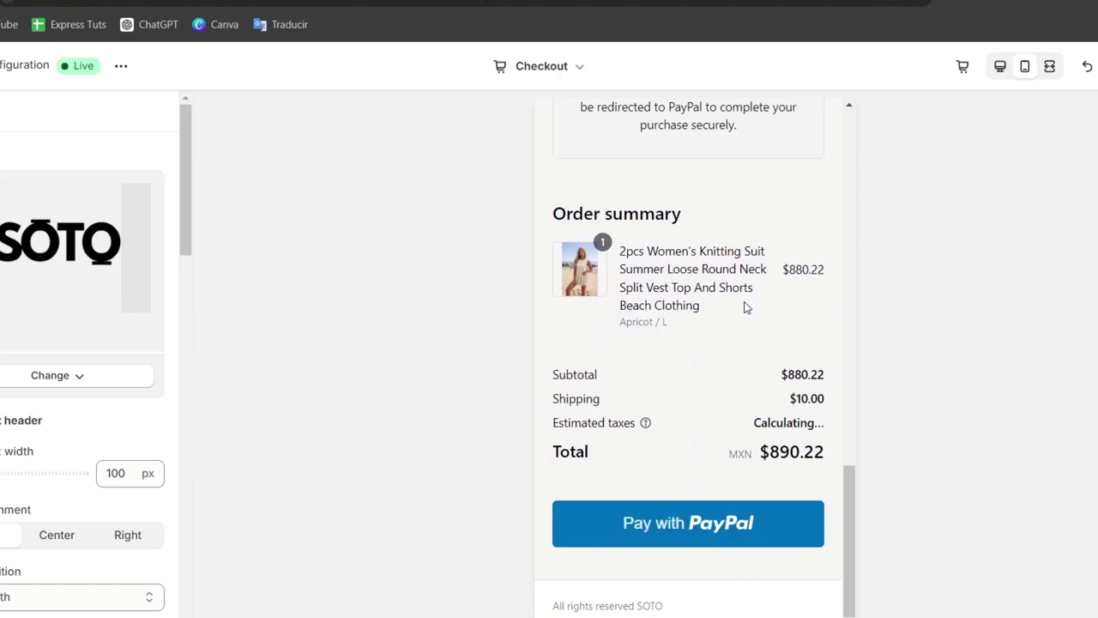
scroll(745, 307, up, 15)
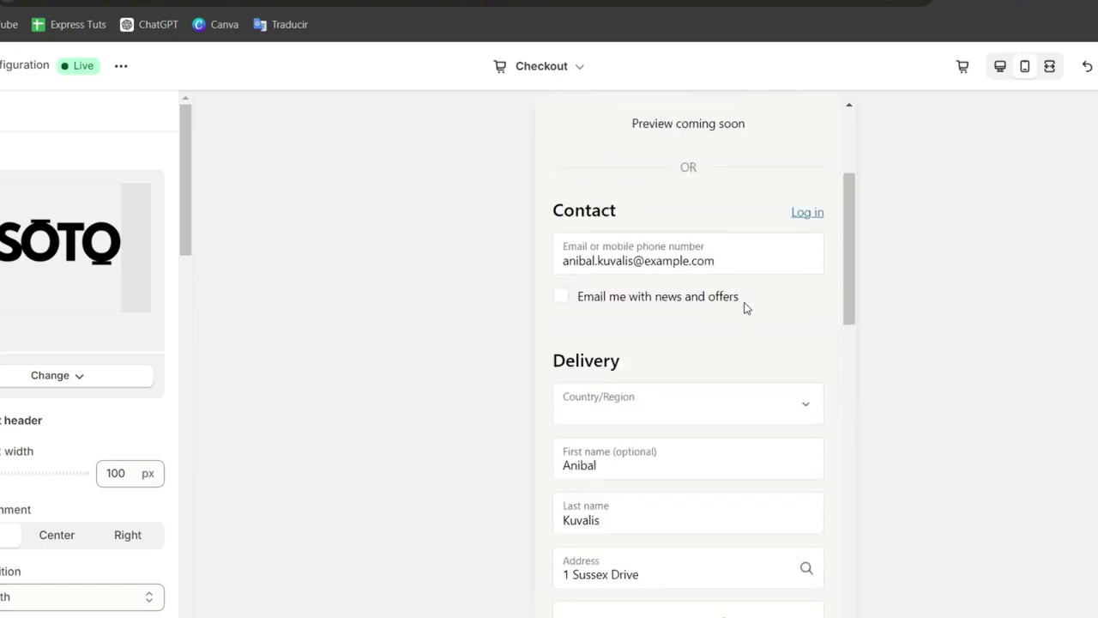
scroll(73, 498, down, 6)
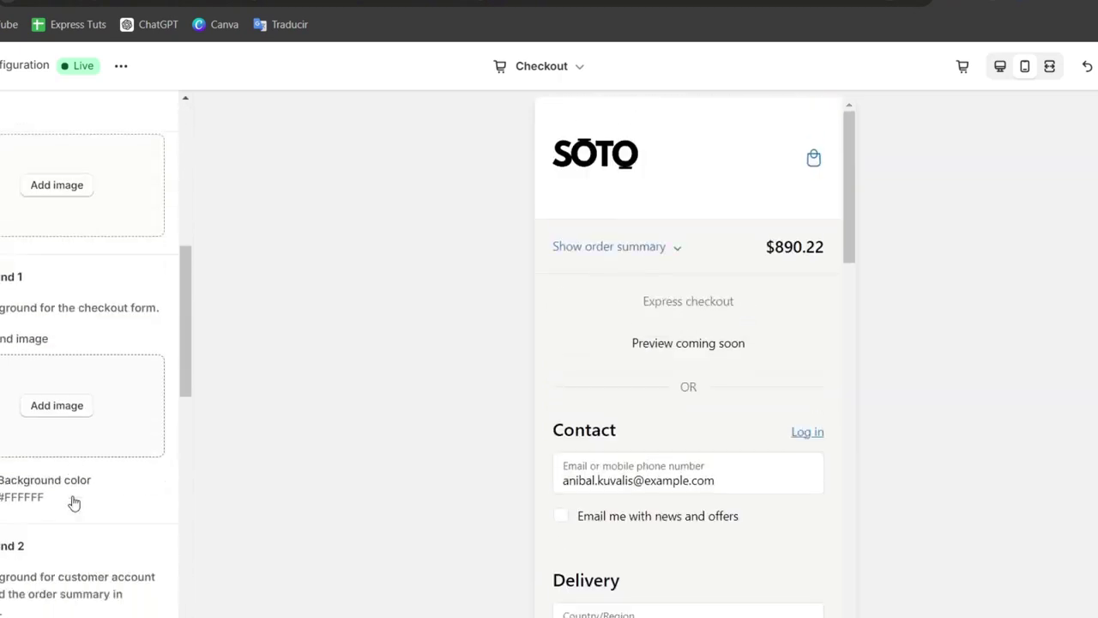
scroll(74, 503, up, 2)
- Use the first beach product photo as the checkout header background image
click(74, 361)
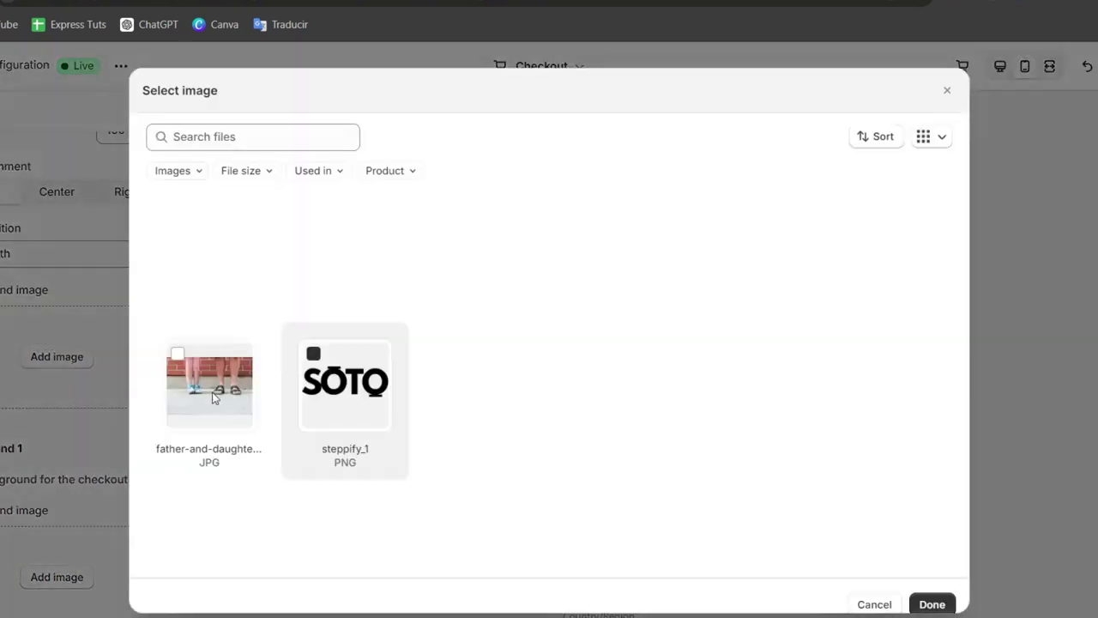
click(177, 357)
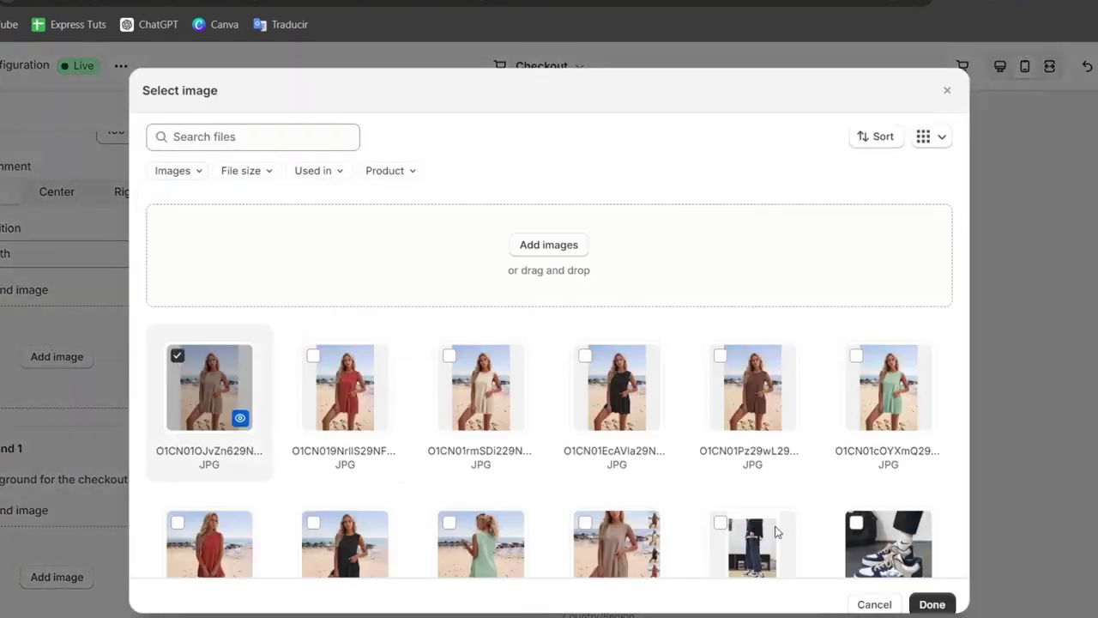
click(931, 605)
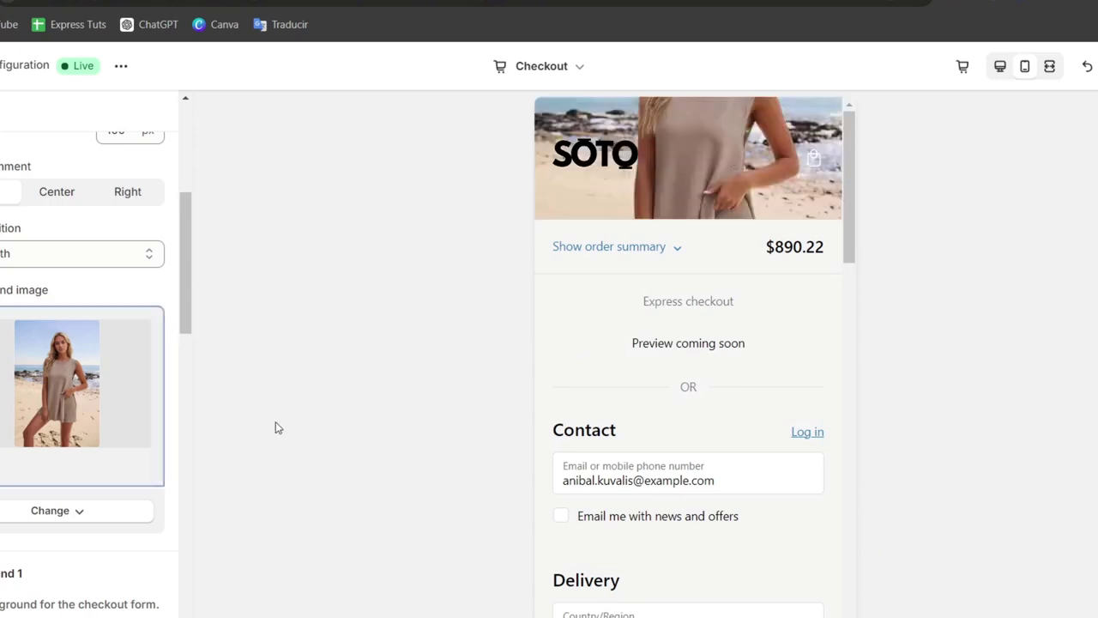
scroll(756, 341, down, 1)
scroll(757, 342, up, 1)
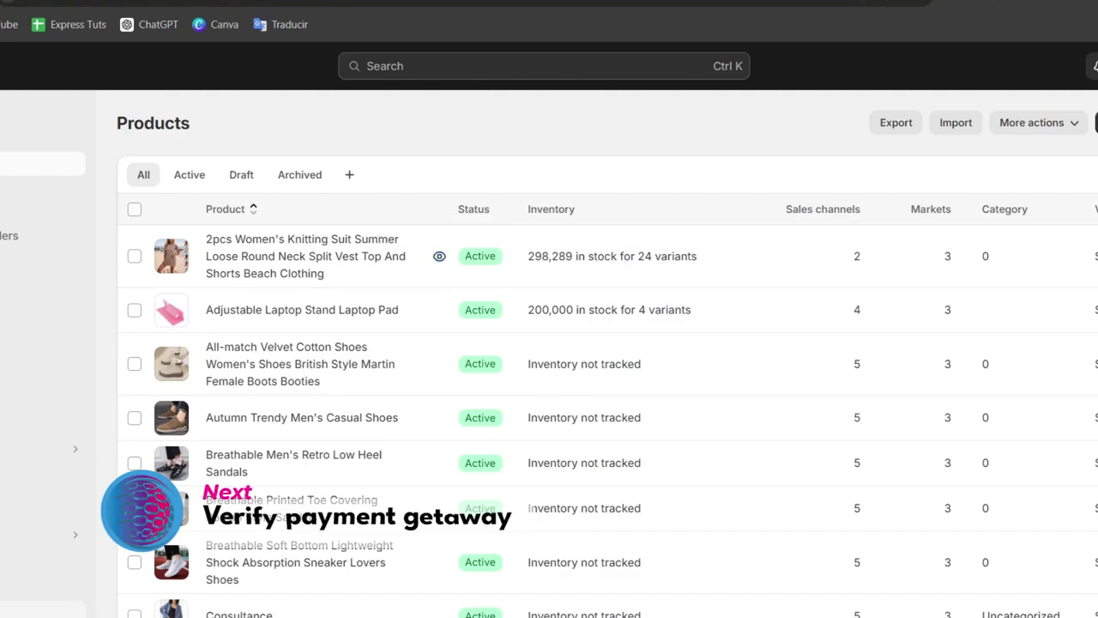
- Filter the other payment providers in Payments settings for 'strip', then switch to Store details
click(5, 529)
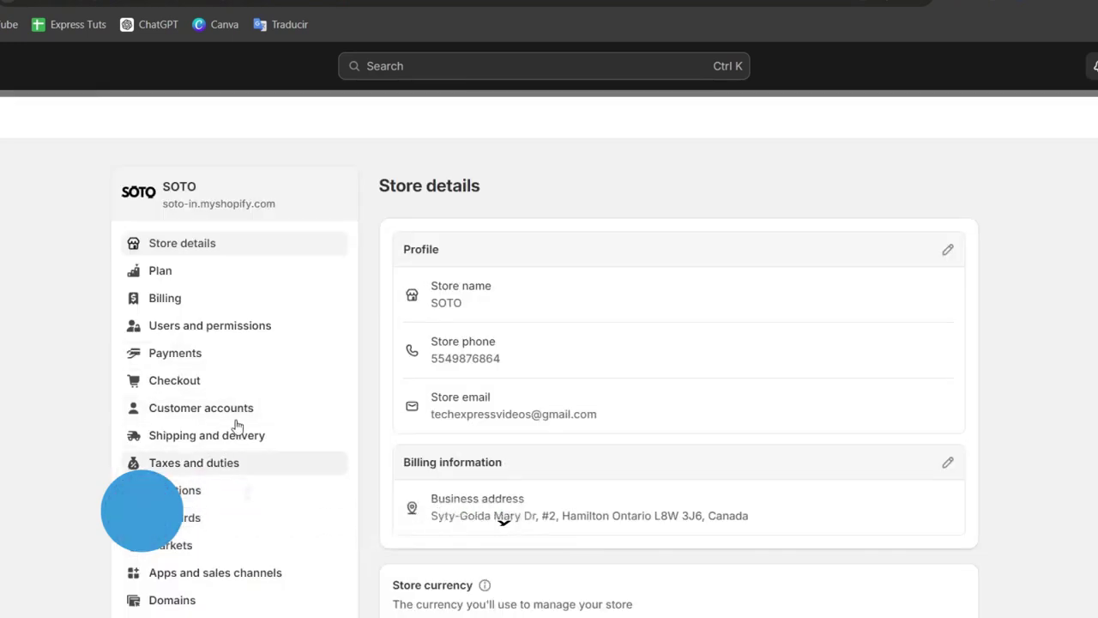
click(221, 355)
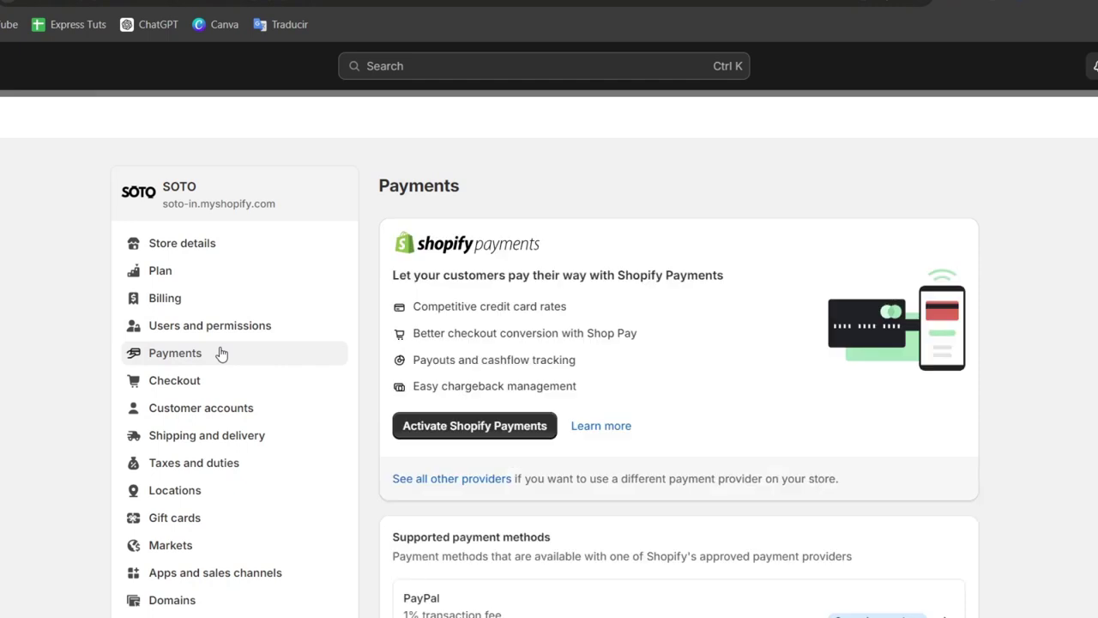
scroll(606, 424, down, 3)
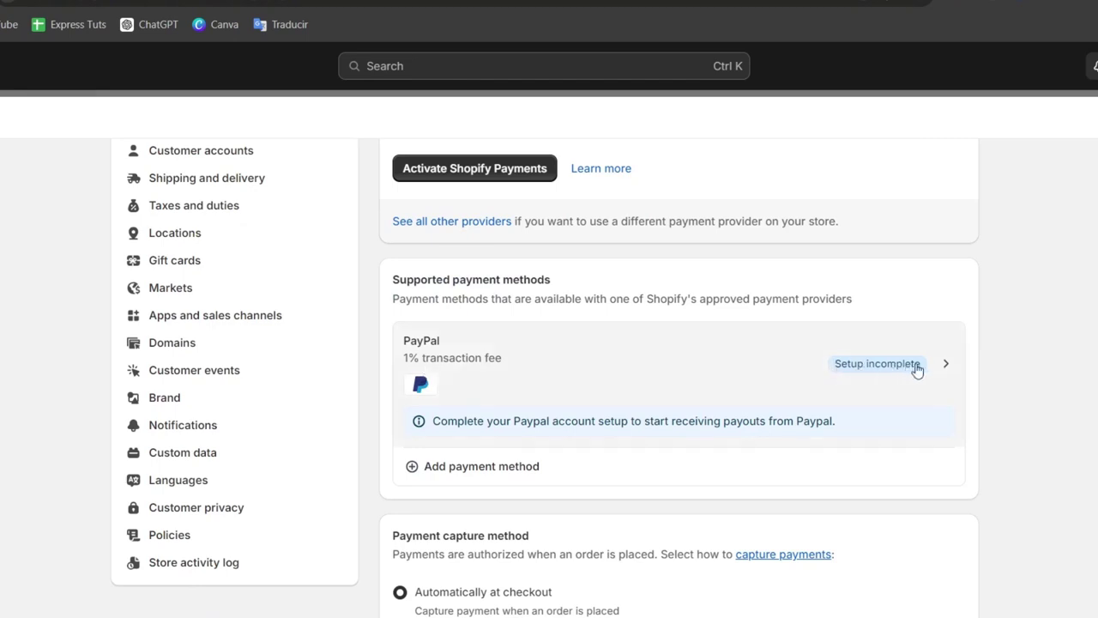
click(496, 227)
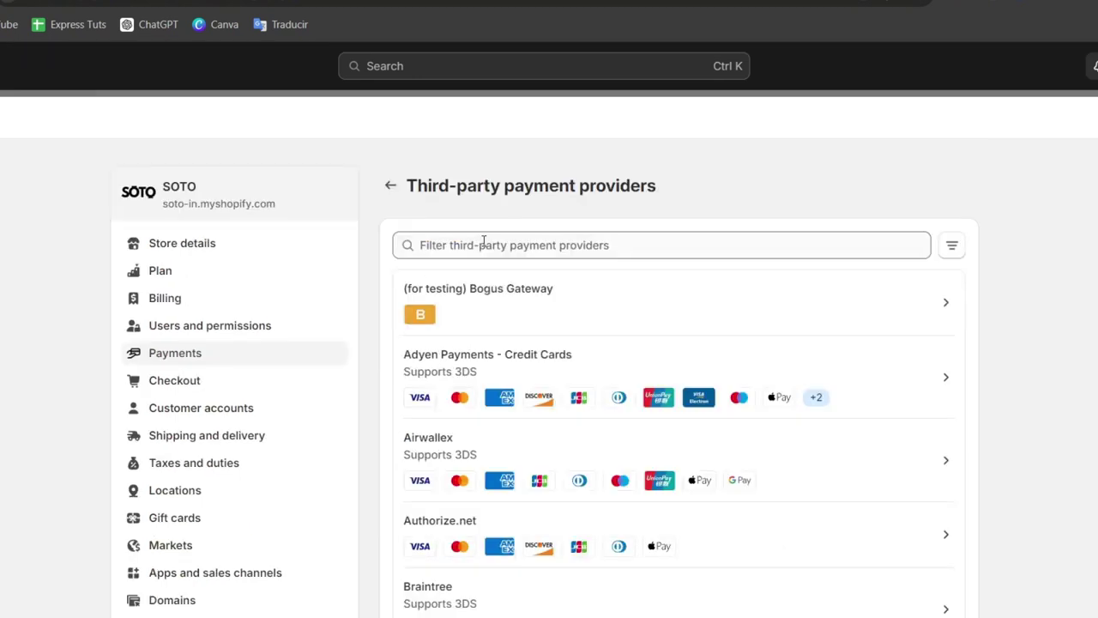
click(567, 238)
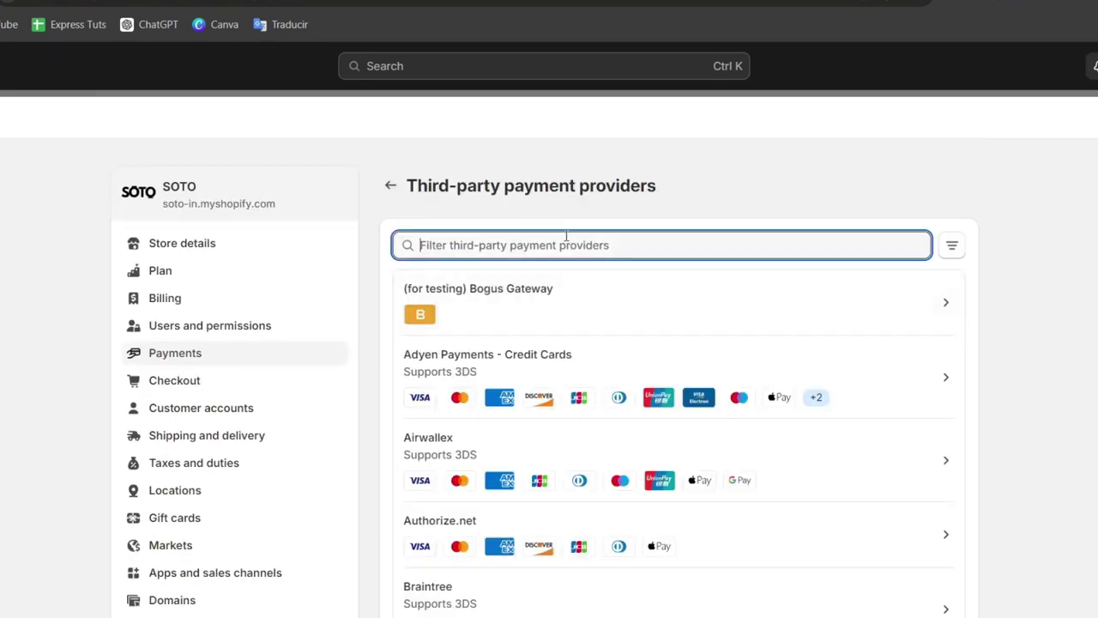
text(strip)
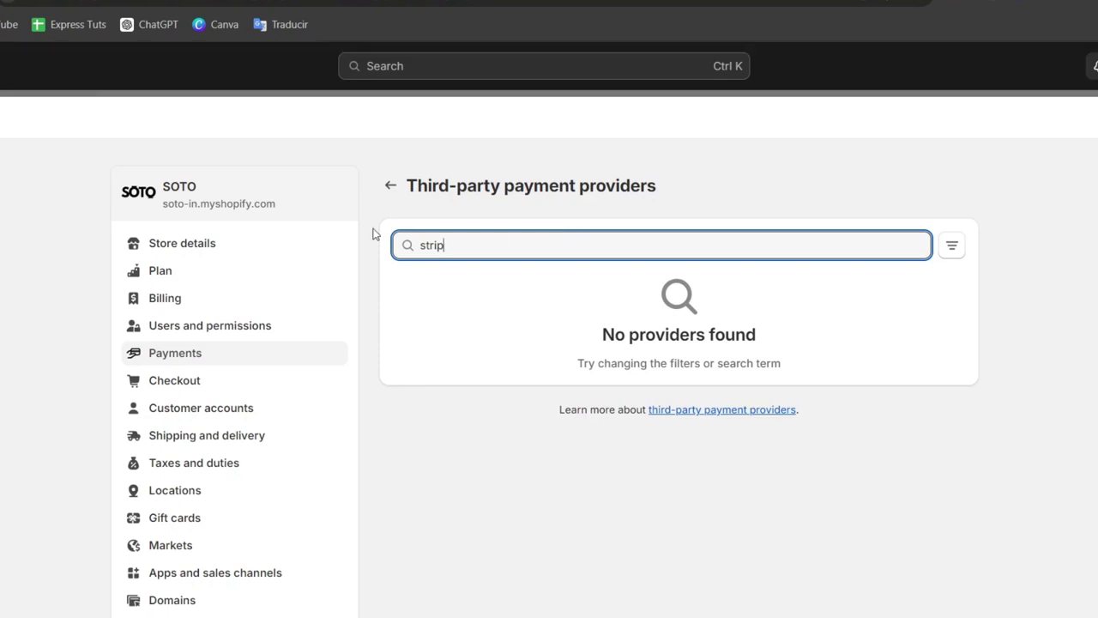
click(246, 244)
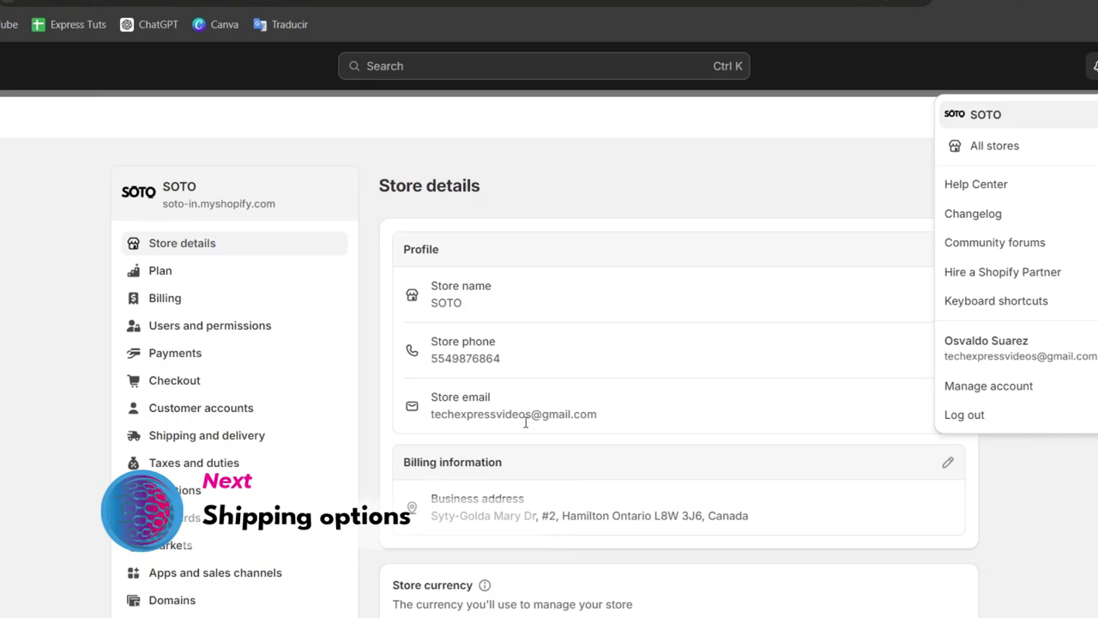
- Scroll through Shipping and delivery settings, reviewing rates and the 23 × 25 × 22 cm, 1 kg package
click(202, 439)
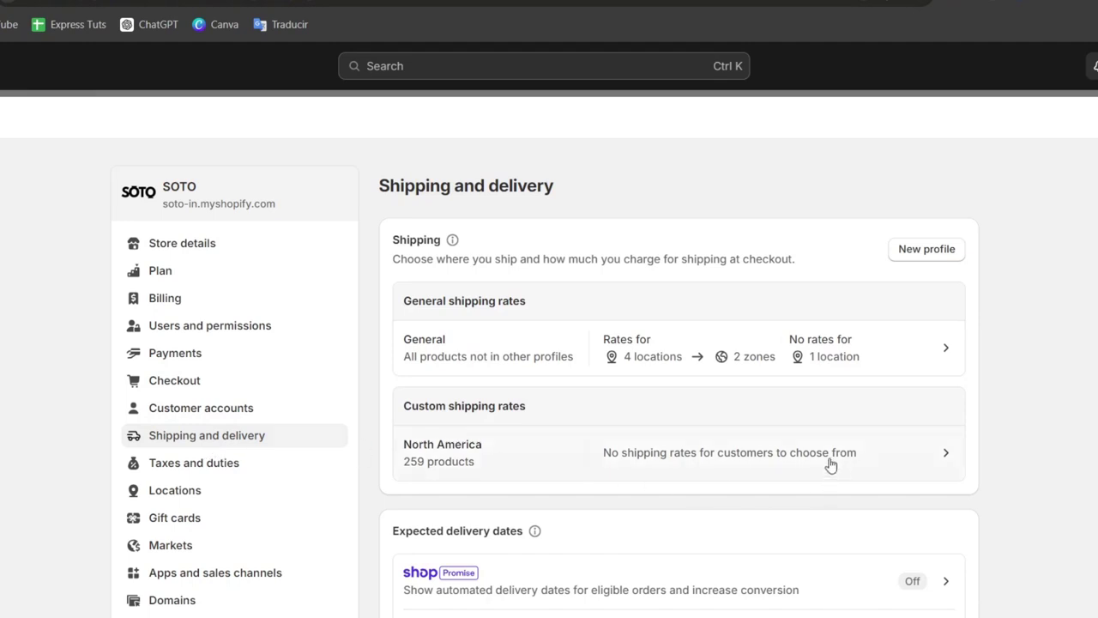
scroll(670, 486, down, 5)
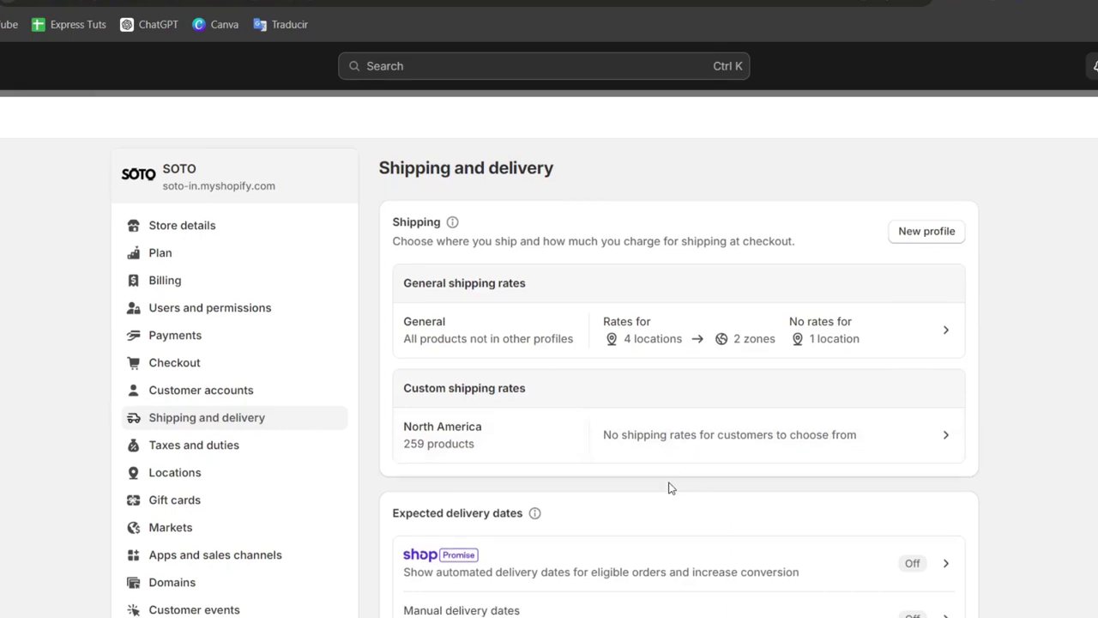
scroll(669, 488, down, 3)
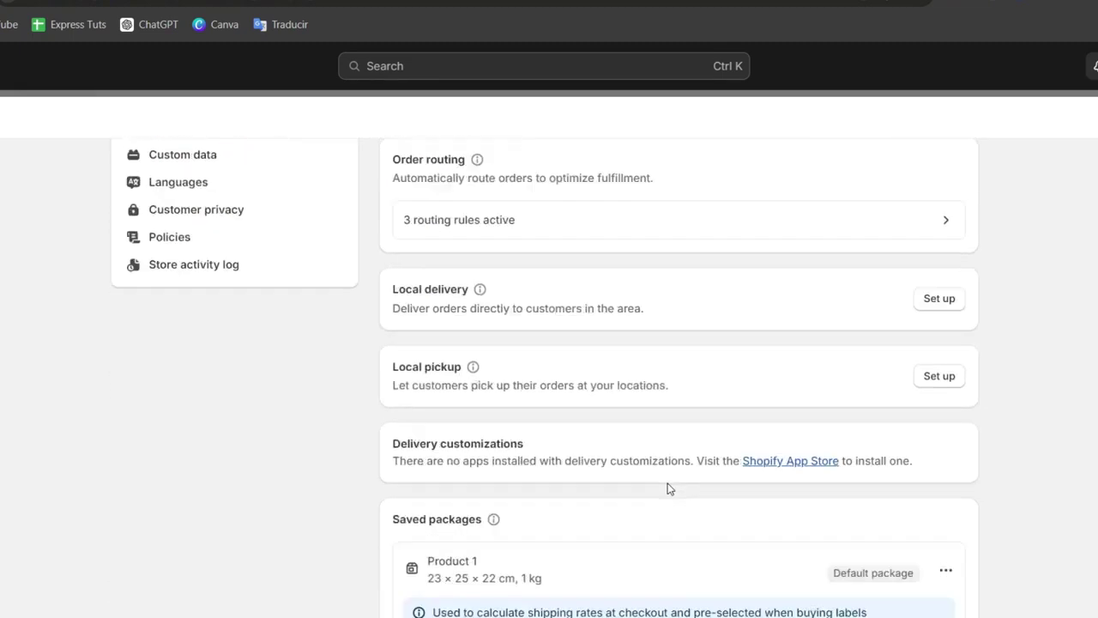
scroll(666, 483, down, 5)
scroll(693, 478, up, 3)
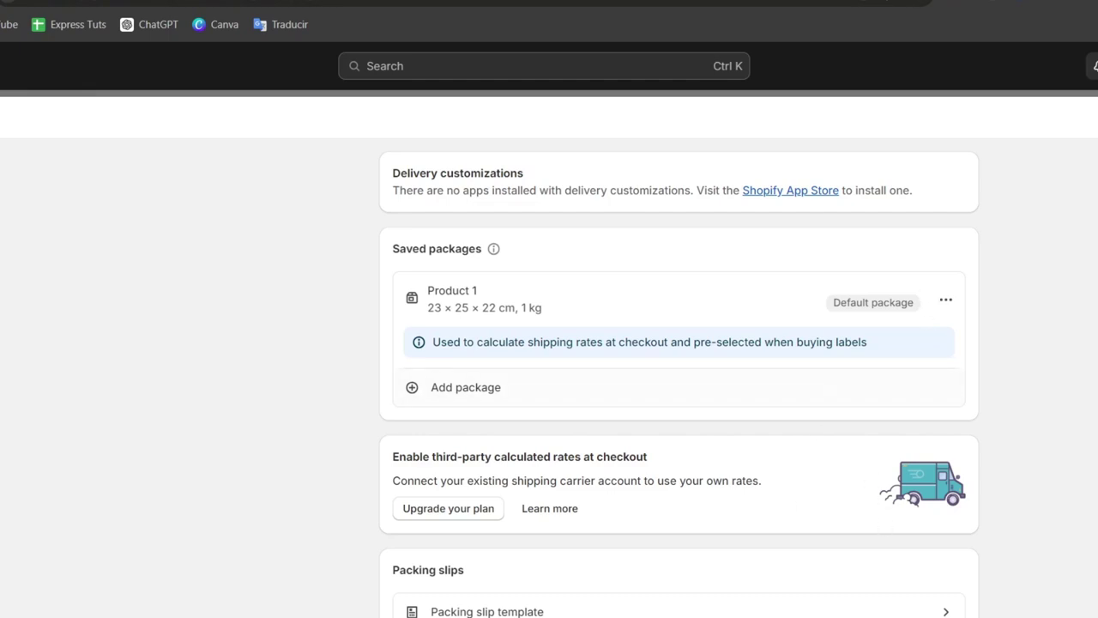
- Filter the Home dashboard to the Online Store channel, then go to the Online Store themes
key(Escape)
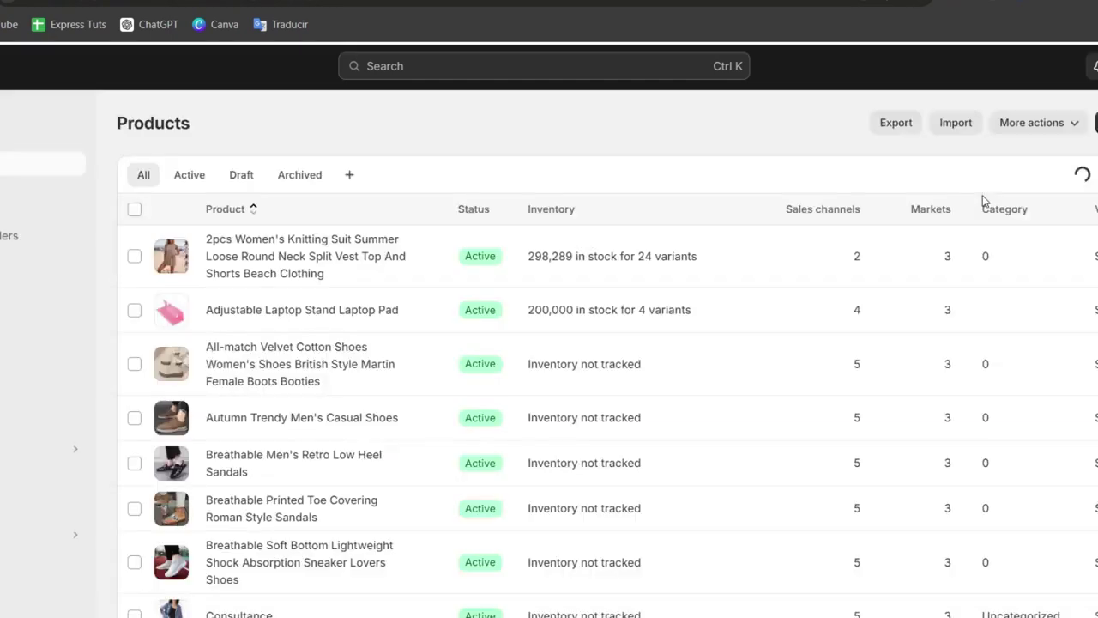
click(51, 116)
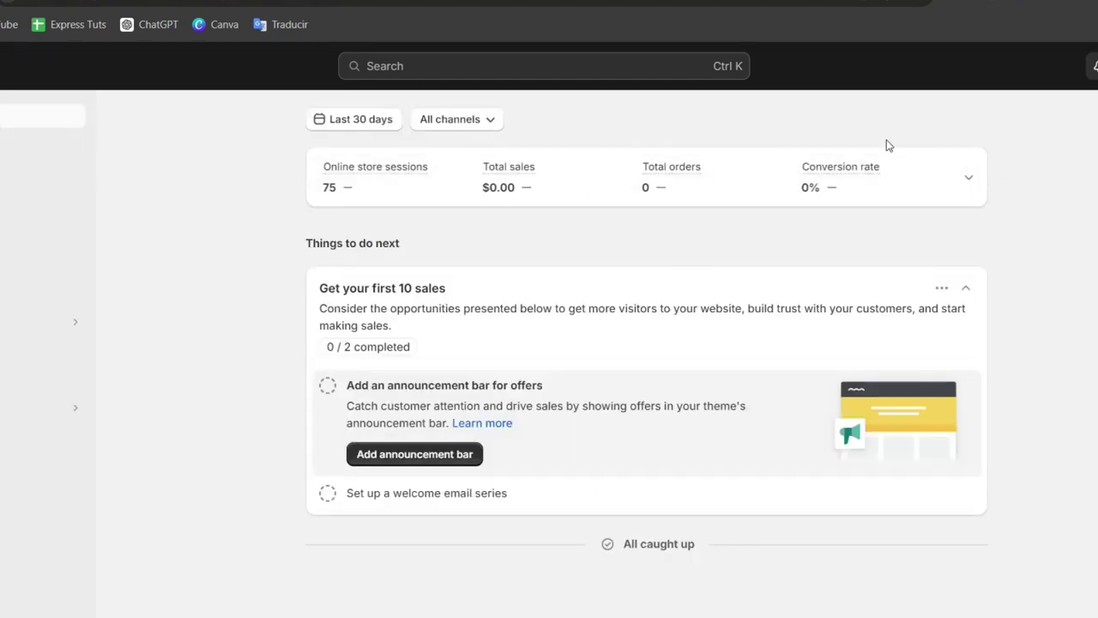
click(457, 120)
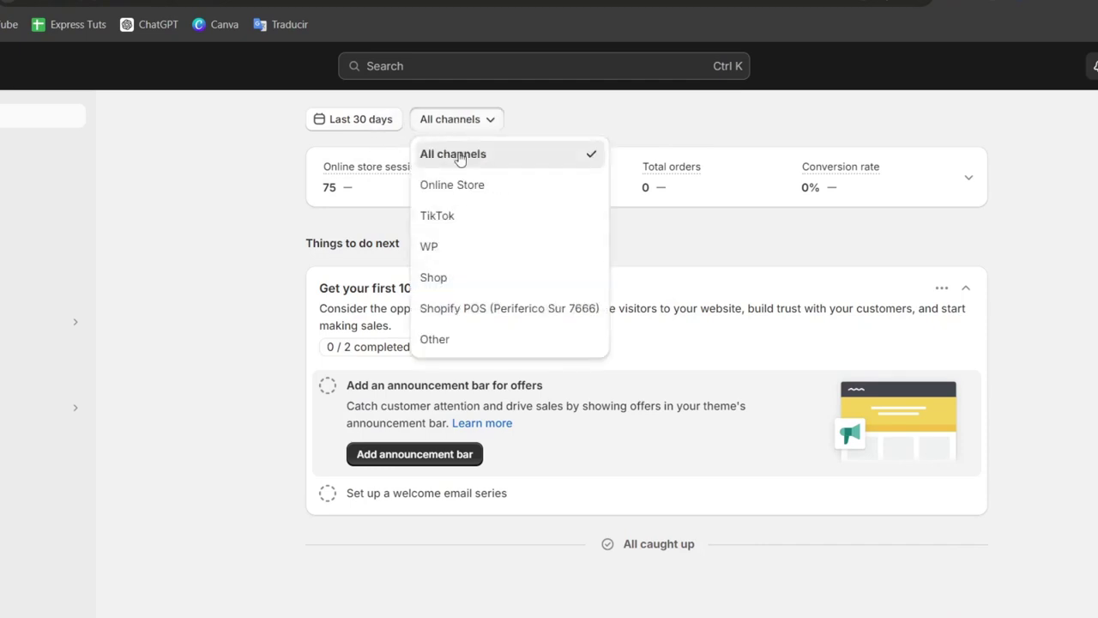
click(505, 184)
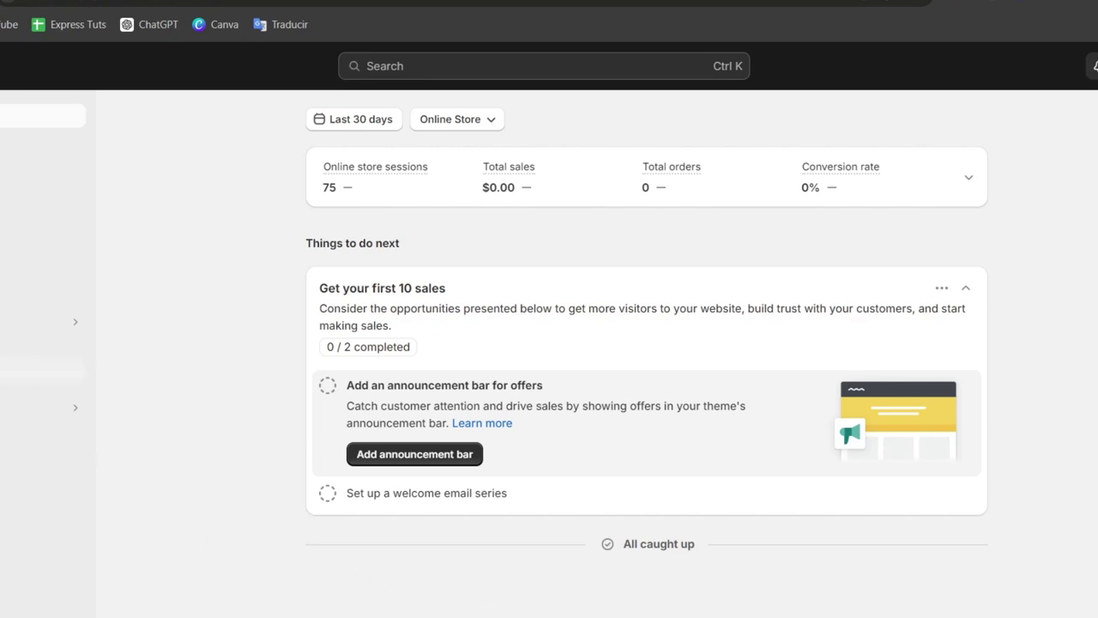
click(9, 345)
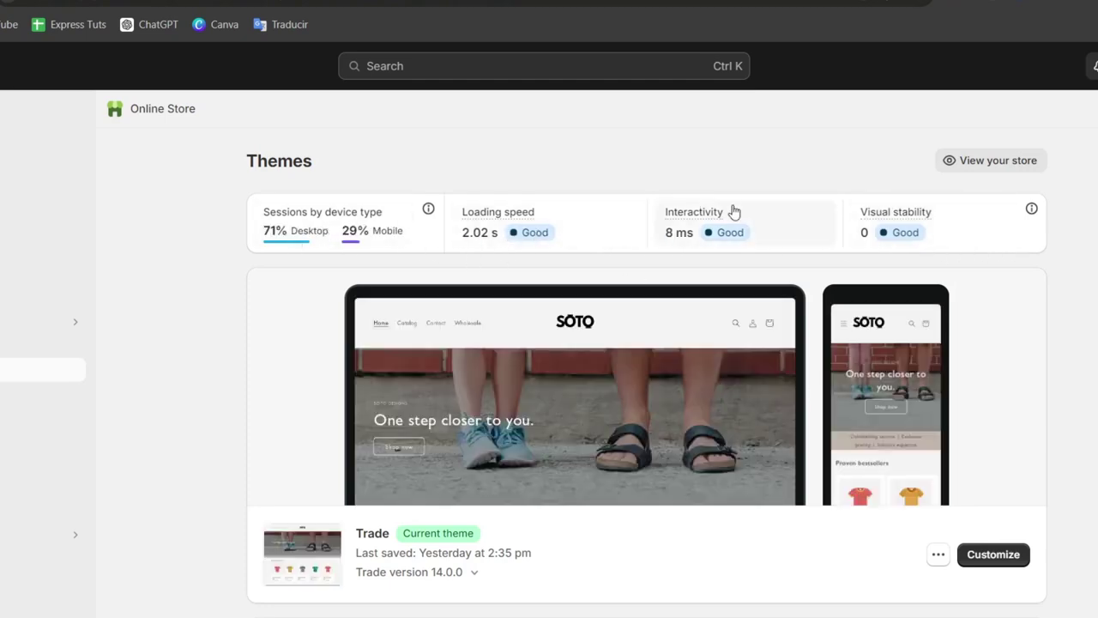
mouse_move(1034, 211)
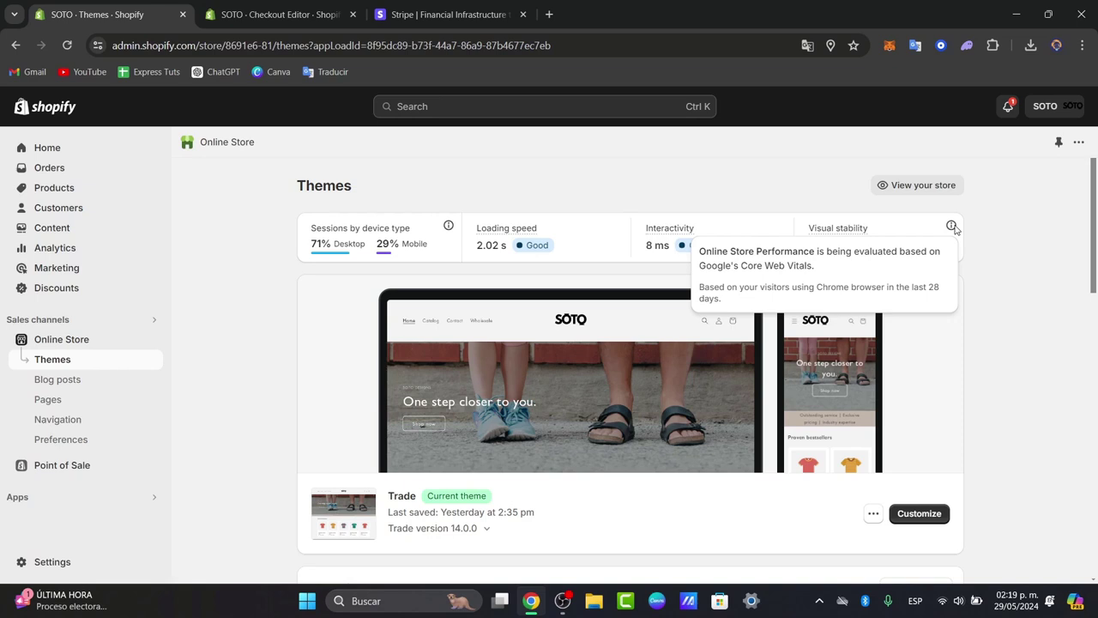
- Open the Help Center from the SOTO store menu and change its language from Español to English
click(1067, 108)
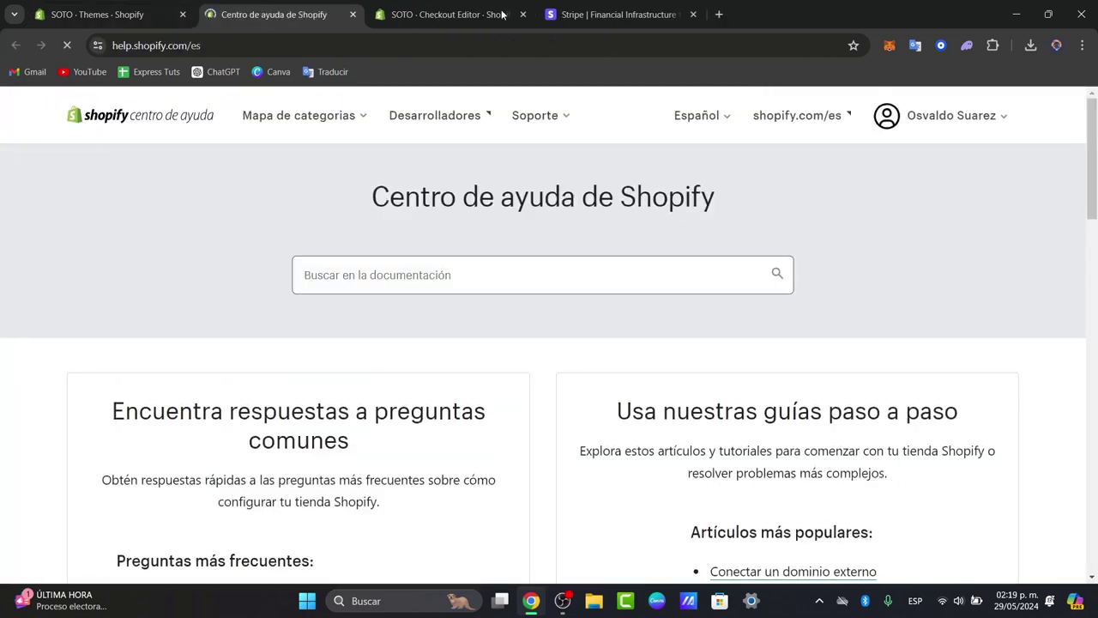
click(129, 13)
click(315, 7)
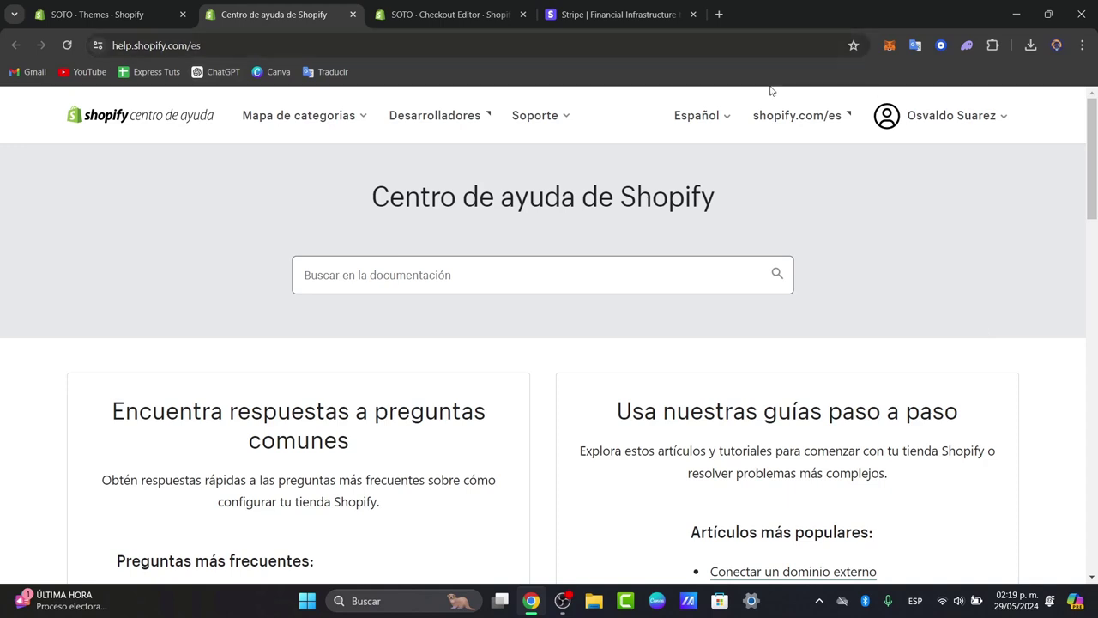
click(704, 123)
click(742, 238)
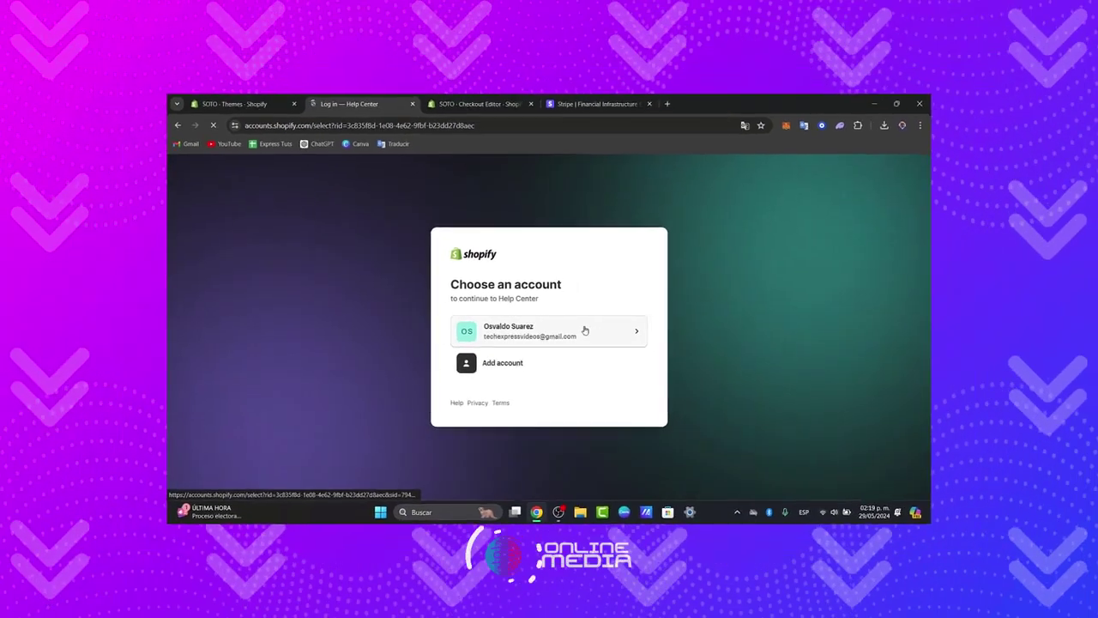
- Continue with the existing store account, reaching the Review your security settings page
click(584, 330)
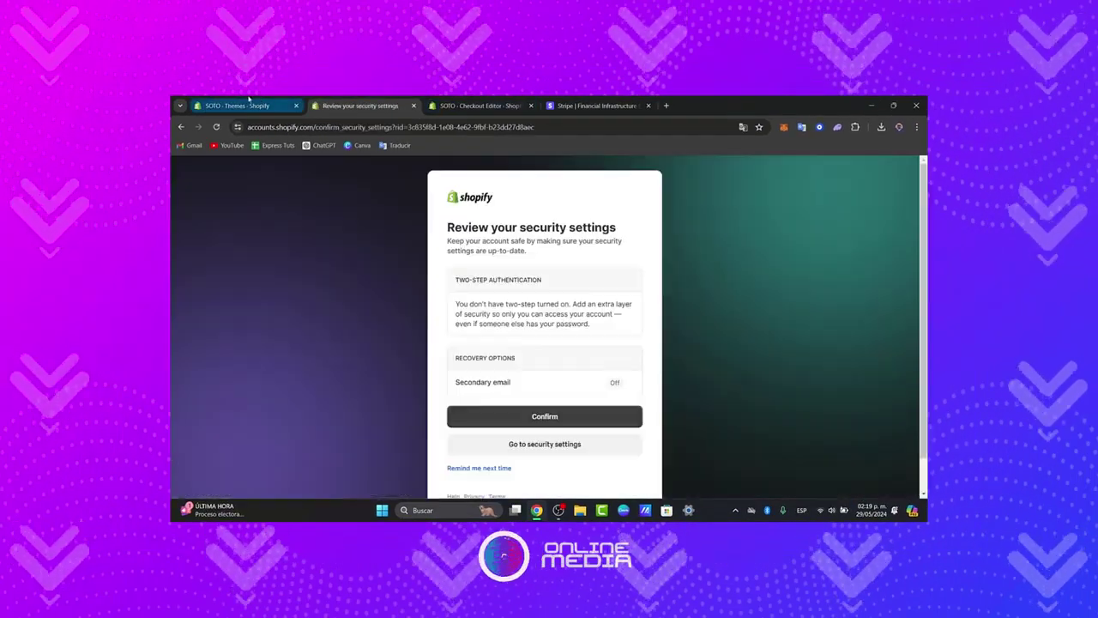
mouse_move(249, 99)
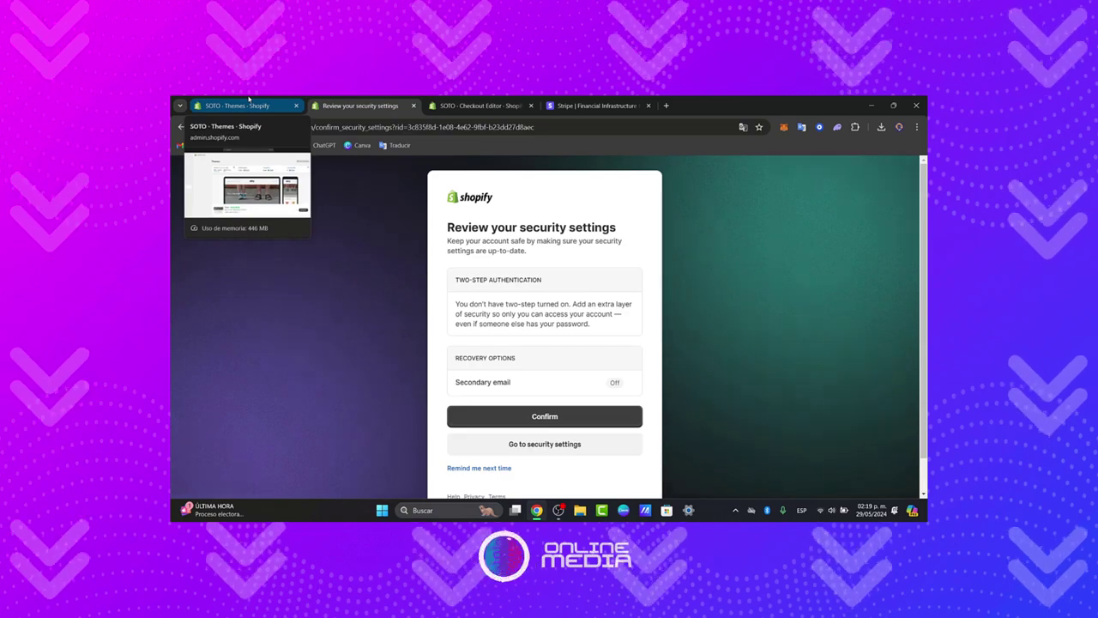